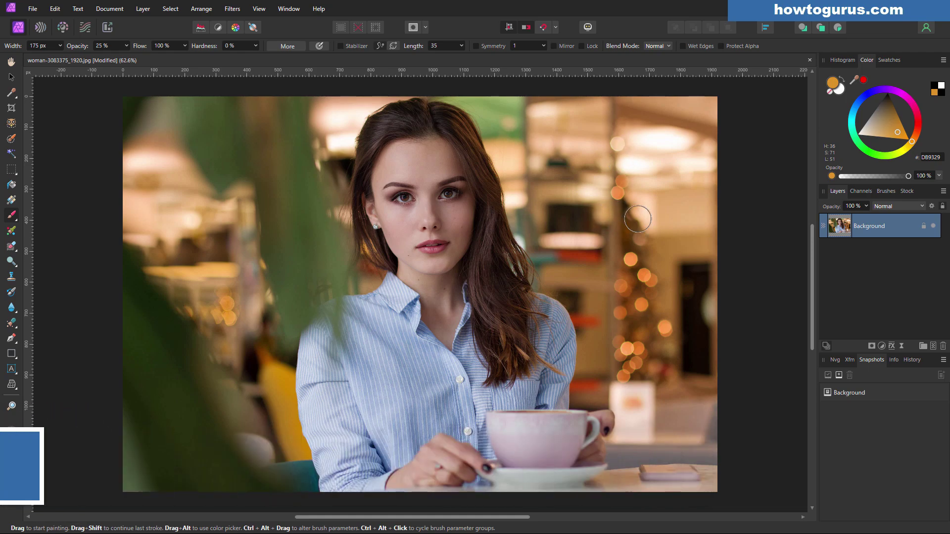
# Step: Duplicate the Background layer and paint soft orange strokes over the blurred café background and bokeh
pyautogui.rightClick(862, 225)
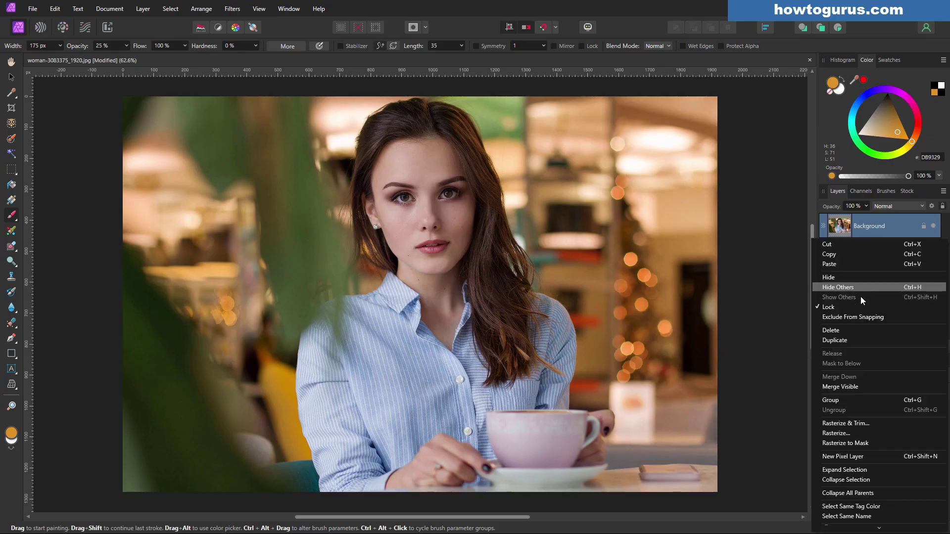
pyautogui.click(835, 341)
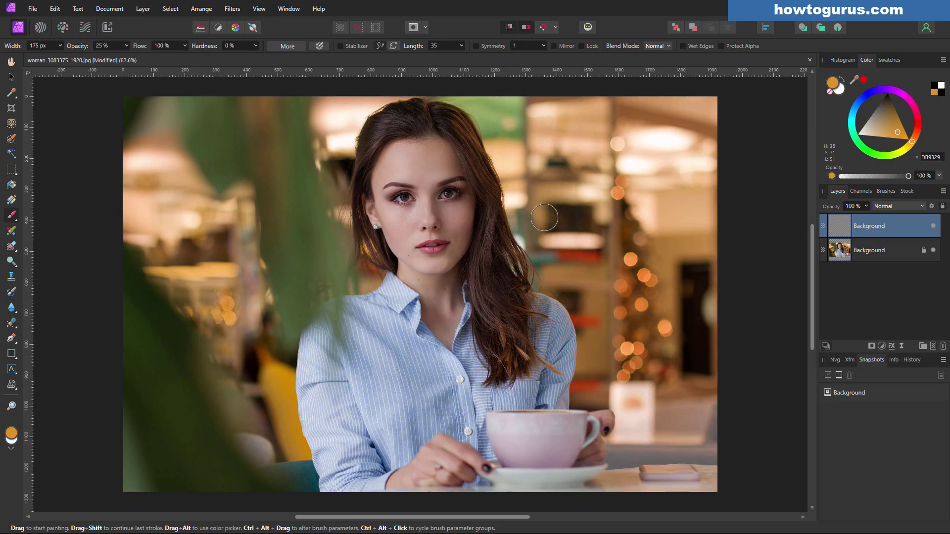
pyautogui.moveTo(548, 216)
pyautogui.mouseDown()
pyautogui.moveTo(577, 209)
pyautogui.moveTo(540, 223)
pyautogui.moveTo(613, 226)
pyautogui.moveTo(540, 240)
pyautogui.moveTo(612, 244)
pyautogui.moveTo(532, 251)
pyautogui.moveTo(554, 262)
pyautogui.moveTo(537, 263)
pyautogui.moveTo(618, 258)
pyautogui.moveTo(597, 332)
pyautogui.moveTo(571, 320)
pyautogui.moveTo(572, 383)
pyautogui.mouseUp()
pyautogui.moveTo(683, 263)
pyautogui.mouseDown()
pyautogui.moveTo(693, 266)
pyautogui.moveTo(690, 329)
pyautogui.moveTo(708, 367)
pyautogui.moveTo(703, 285)
pyautogui.moveTo(691, 267)
pyautogui.moveTo(644, 248)
pyautogui.moveTo(617, 206)
pyautogui.moveTo(589, 195)
pyautogui.moveTo(515, 122)
pyautogui.moveTo(551, 104)
pyautogui.moveTo(468, 117)
pyautogui.moveTo(478, 135)
pyautogui.moveTo(463, 117)
pyautogui.moveTo(550, 287)
pyautogui.moveTo(539, 290)
pyautogui.moveTo(555, 230)
pyautogui.mouseUp()
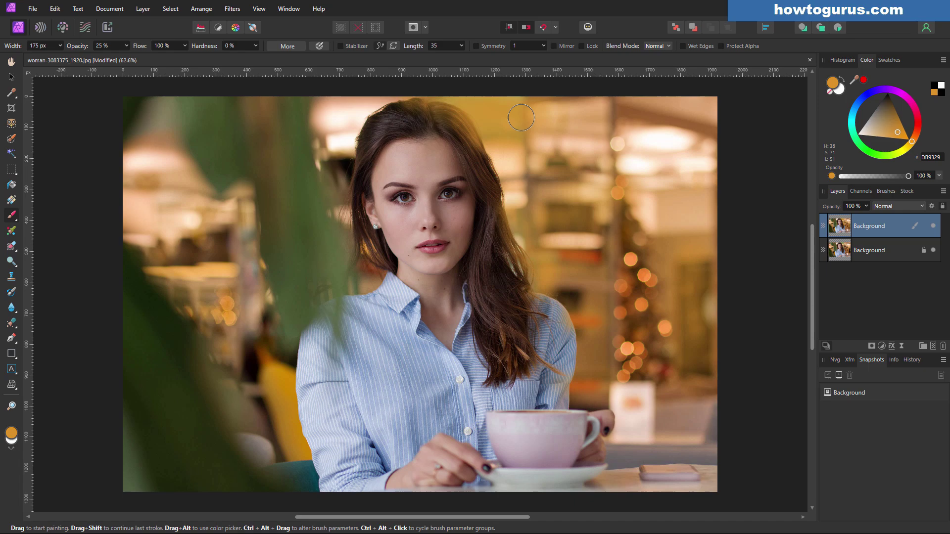
# Step: Set the Background snapshot as the Undo Brush source and restore original colours over the hair and head top
pyautogui.click(431, 96)
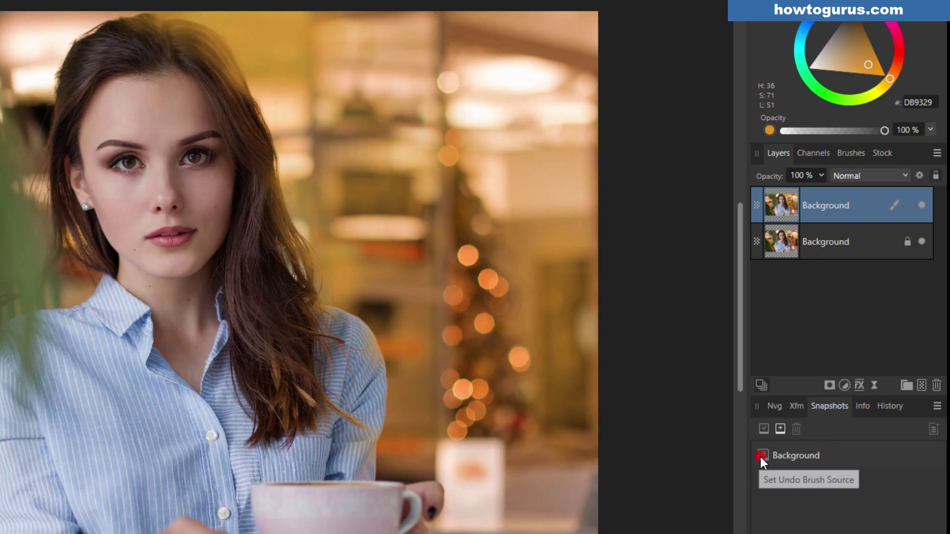
pyautogui.click(761, 458)
pyautogui.moveTo(219, 98)
pyautogui.mouseDown()
pyautogui.moveTo(193, 48)
pyautogui.moveTo(135, 41)
pyautogui.mouseUp()
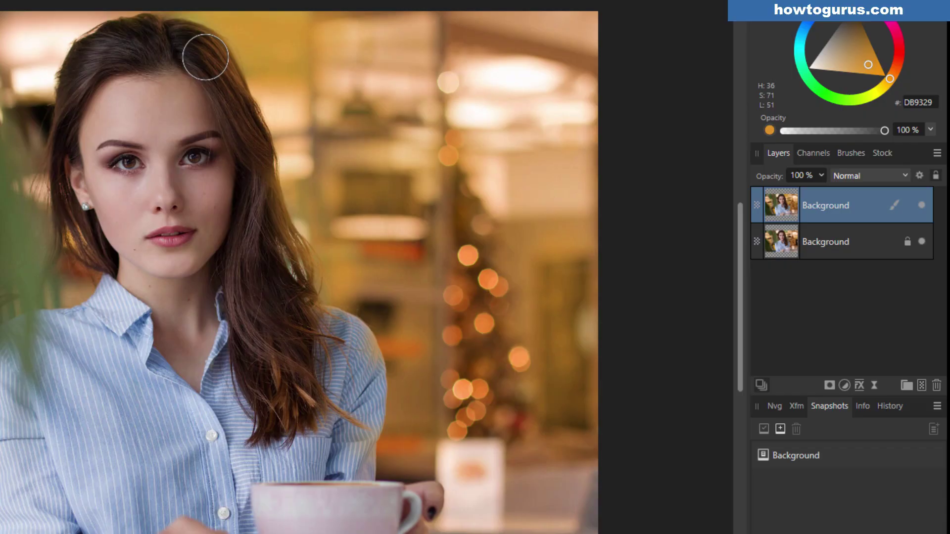
pyautogui.moveTo(258, 196)
pyautogui.mouseDown()
pyautogui.moveTo(307, 324)
pyautogui.moveTo(326, 349)
pyautogui.moveTo(346, 352)
pyautogui.moveTo(312, 326)
pyautogui.moveTo(327, 367)
pyautogui.moveTo(348, 342)
pyautogui.moveTo(361, 367)
pyautogui.moveTo(351, 464)
pyautogui.moveTo(361, 360)
pyautogui.moveTo(289, 272)
pyautogui.mouseUp()
pyautogui.moveTo(198, 51); pyautogui.dragTo(166, 36)
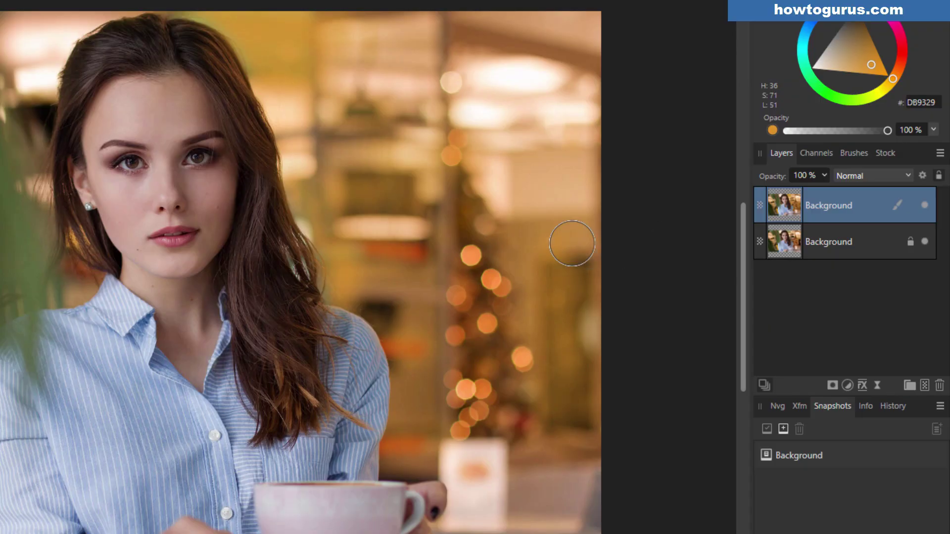
# Step: Touch up the dark background patch and save a document snapshot named '1/2 colored'
pyautogui.moveTo(541, 236); pyautogui.dragTo(524, 219)
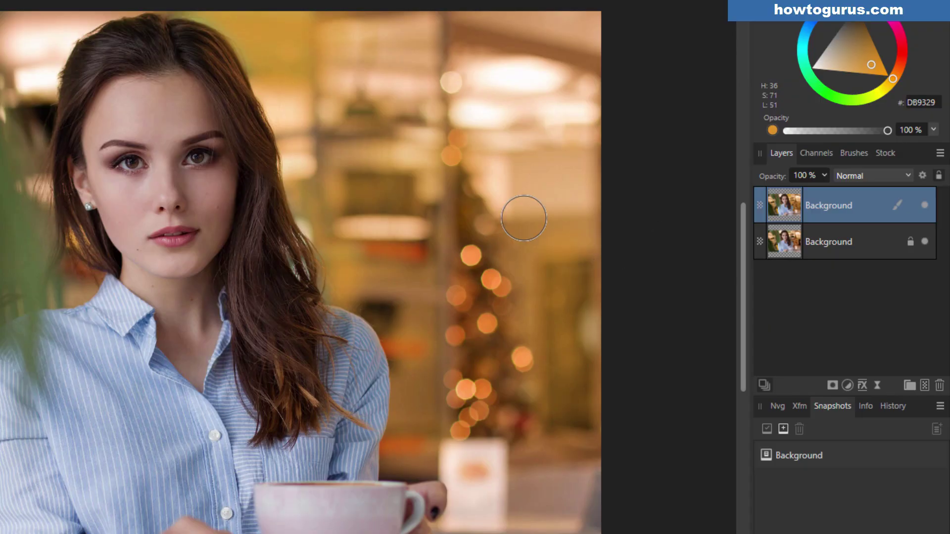
pyautogui.click(783, 428)
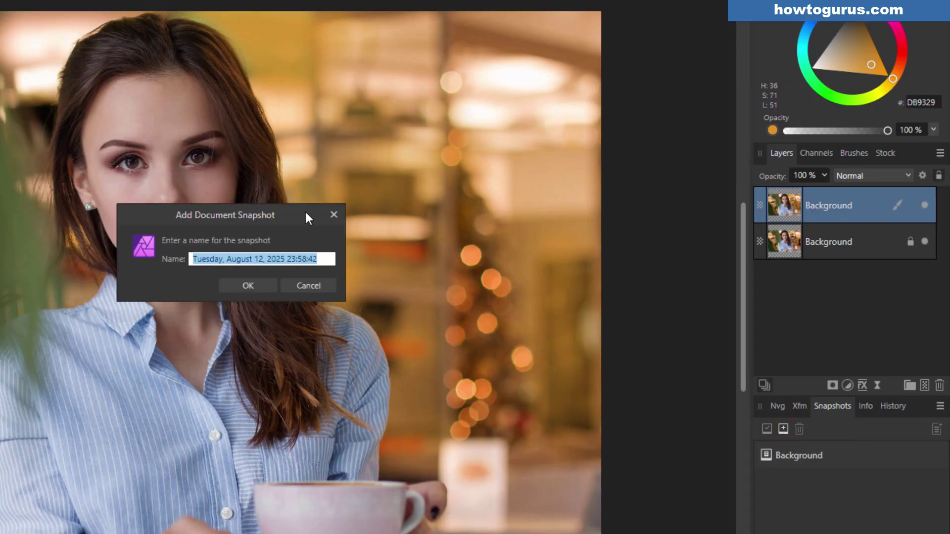
pyautogui.write('1/2 colored')
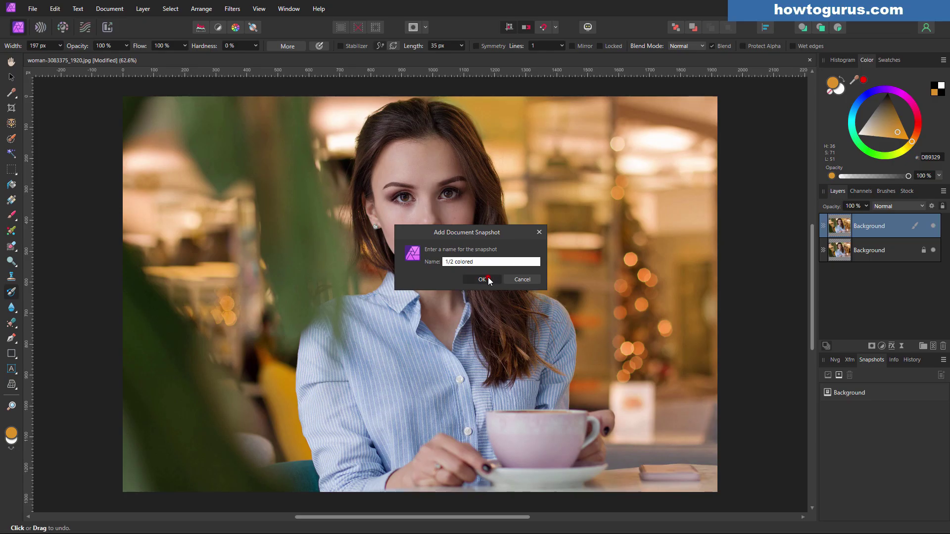
pyautogui.click(488, 280)
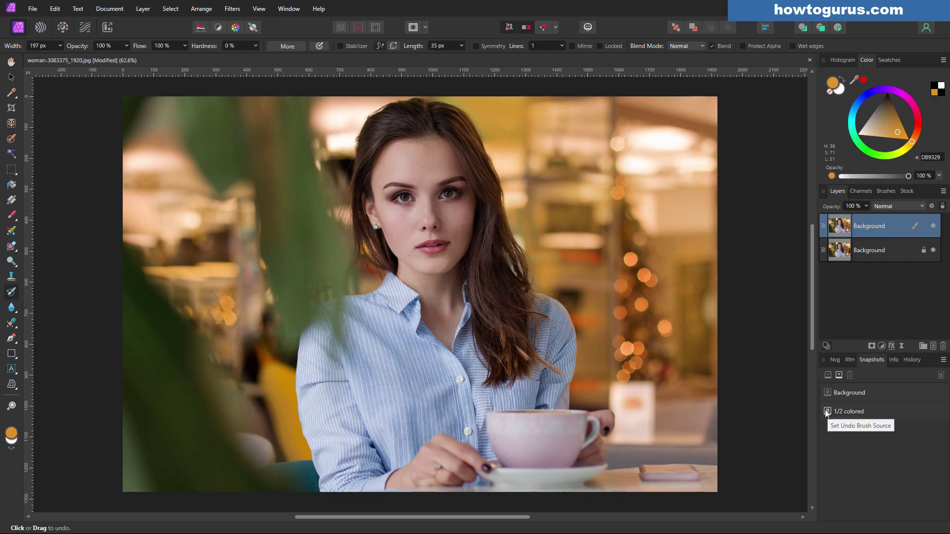
# Step: Restore the Background snapshot, make '1/2 colored' the Undo Brush source, and unlock the Background layer
pyautogui.click(883, 391)
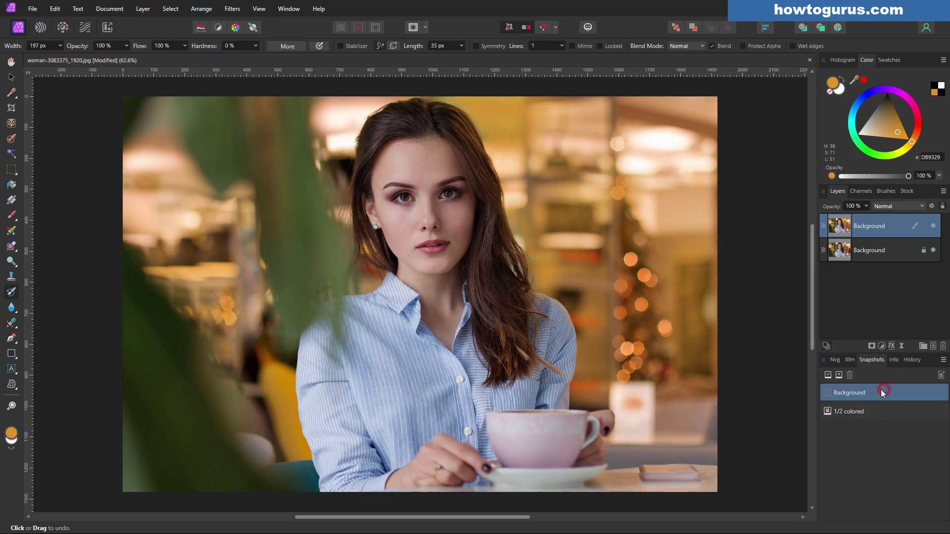
pyautogui.click(828, 375)
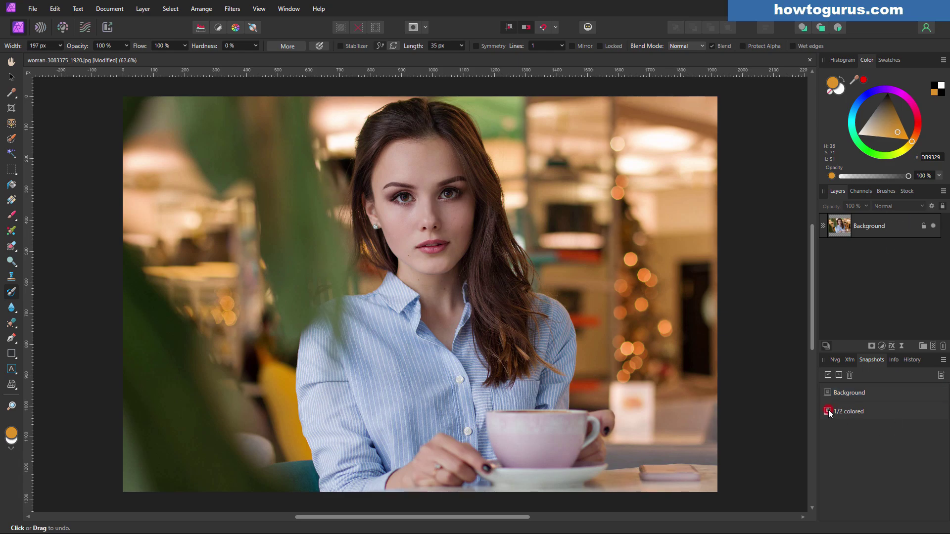
pyautogui.click(876, 413)
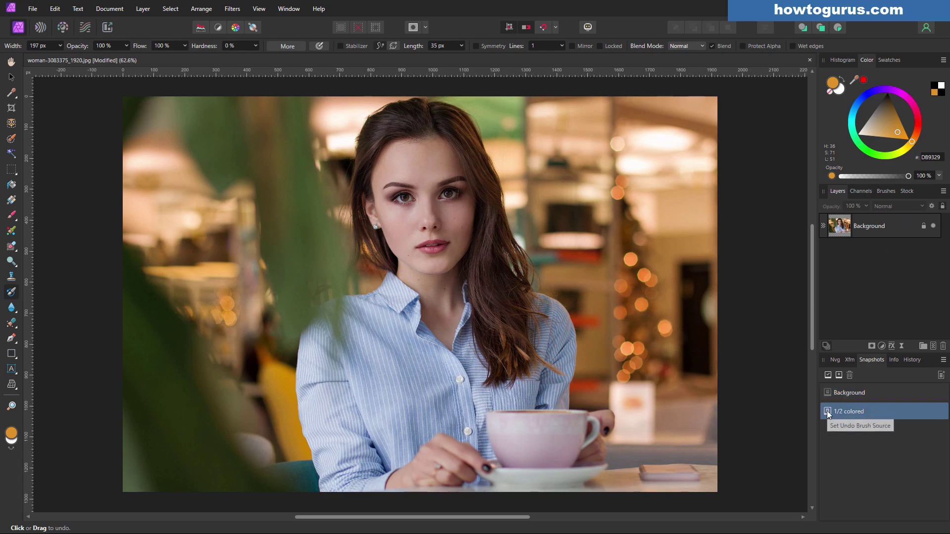
pyautogui.click(879, 235)
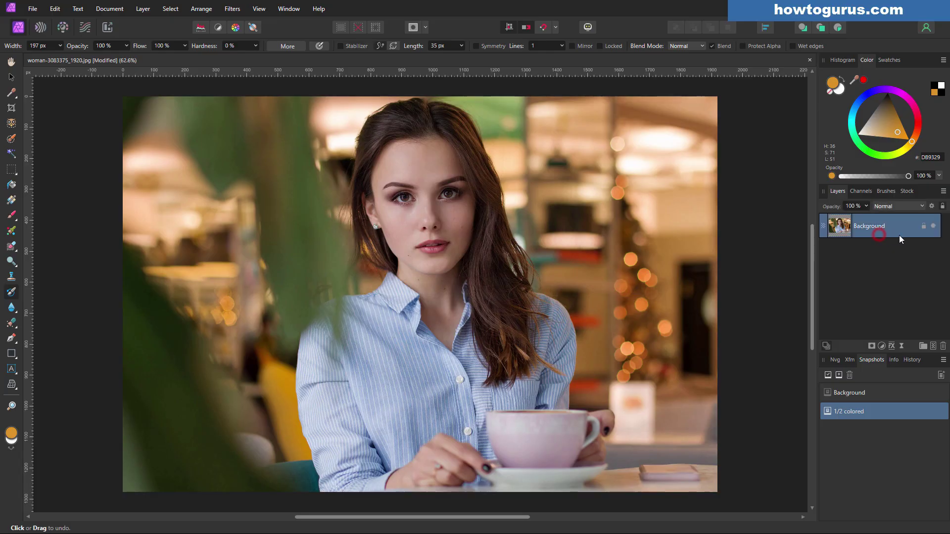
pyautogui.click(924, 226)
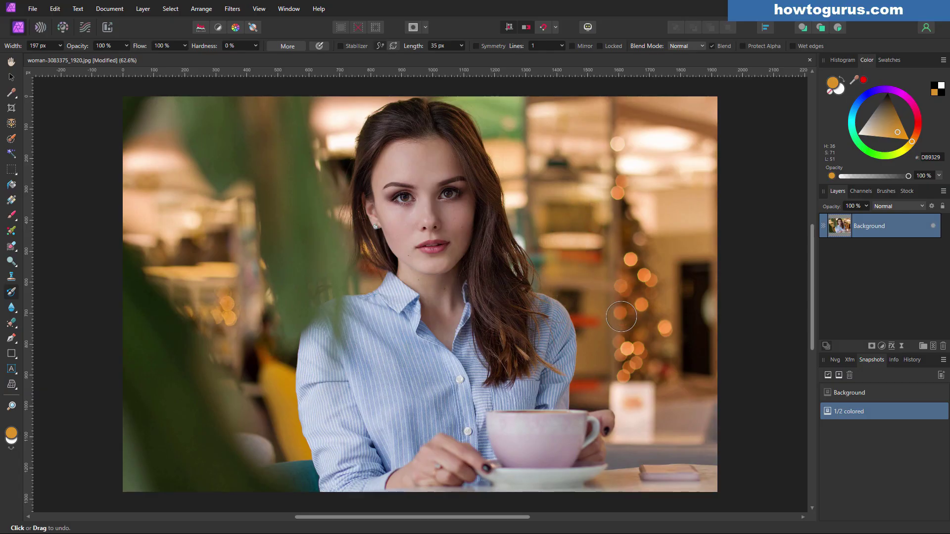
# Step: Paint the '1/2 colored' warm colours over the doorway, bokeh tree and along the hair edge
pyautogui.moveTo(659, 258)
pyautogui.mouseDown()
pyautogui.moveTo(675, 359)
pyautogui.moveTo(702, 262)
pyautogui.moveTo(713, 353)
pyautogui.moveTo(697, 376)
pyautogui.mouseUp()
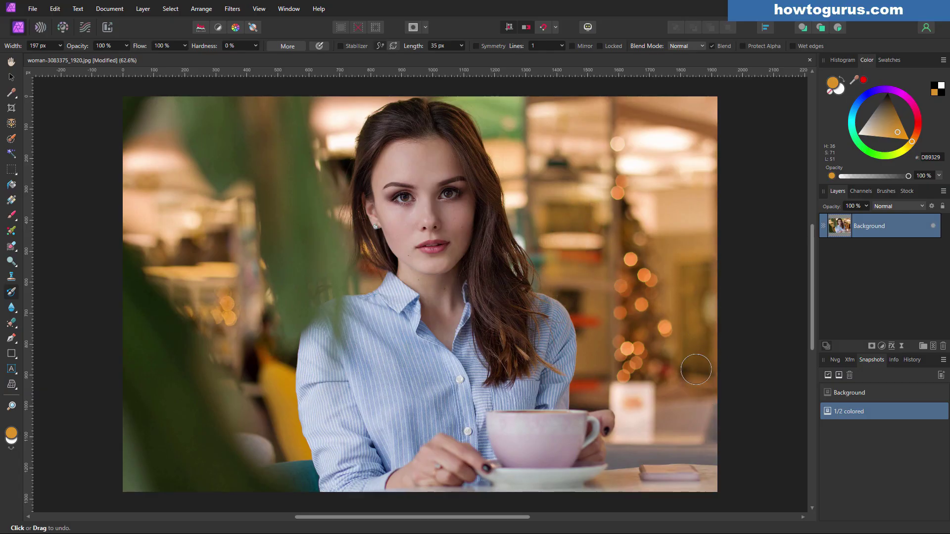
pyautogui.moveTo(660, 290)
pyautogui.mouseDown()
pyautogui.moveTo(623, 378)
pyautogui.moveTo(619, 268)
pyautogui.moveTo(649, 351)
pyautogui.moveTo(586, 322)
pyautogui.moveTo(579, 307)
pyautogui.moveTo(588, 366)
pyautogui.moveTo(601, 352)
pyautogui.mouseUp()
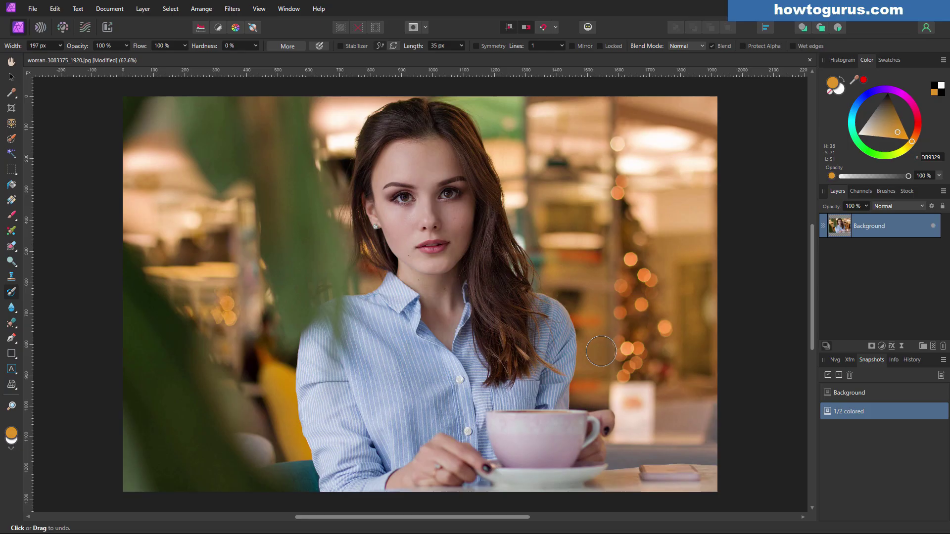
pyautogui.moveTo(590, 300)
pyautogui.mouseDown()
pyautogui.moveTo(517, 198)
pyautogui.moveTo(530, 247)
pyautogui.mouseUp()
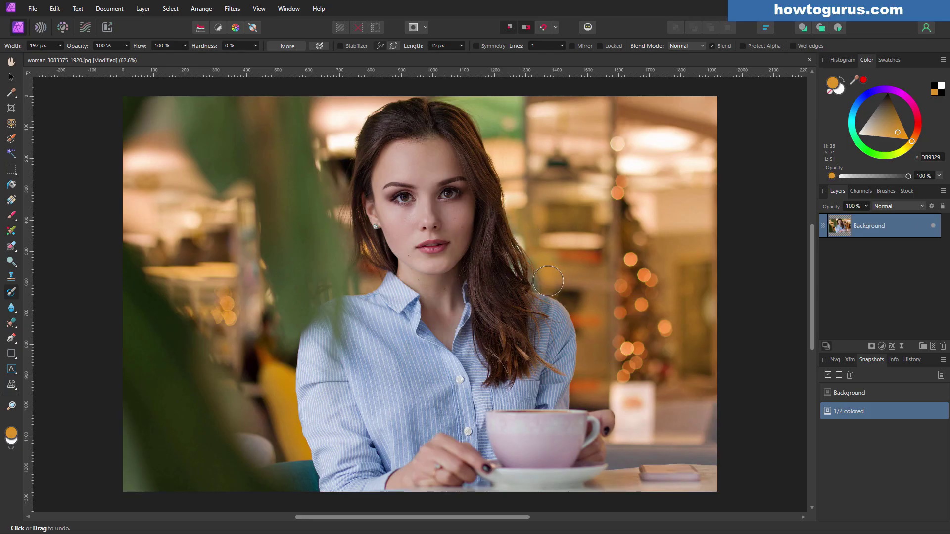
pyautogui.moveTo(548, 281)
pyautogui.mouseDown()
pyautogui.moveTo(506, 119)
pyautogui.moveTo(487, 111)
pyautogui.moveTo(496, 134)
pyautogui.moveTo(479, 102)
pyautogui.moveTo(495, 109)
pyautogui.moveTo(433, 87)
pyautogui.moveTo(534, 108)
pyautogui.moveTo(453, 93)
pyautogui.mouseUp()
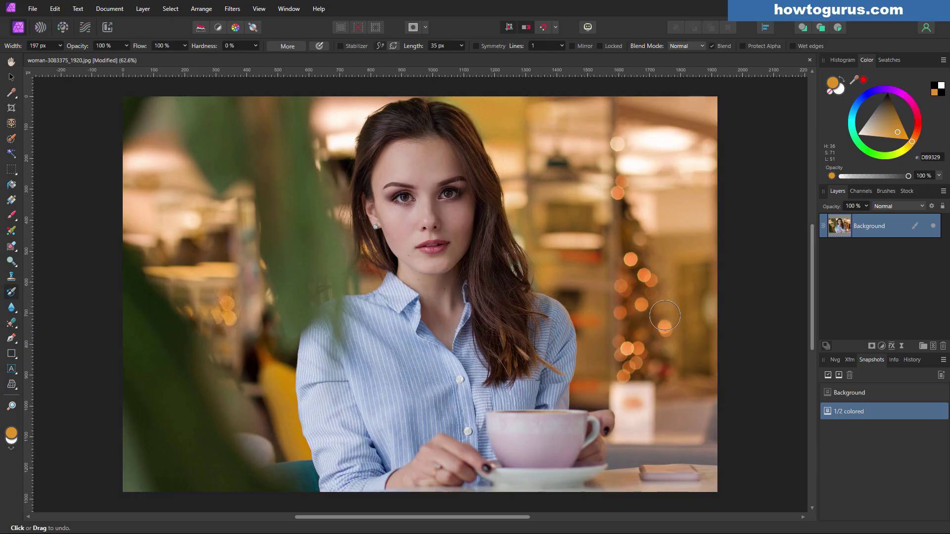
pyautogui.moveTo(520, 228)
pyautogui.mouseDown()
pyautogui.moveTo(548, 261)
pyautogui.moveTo(546, 281)
pyautogui.mouseUp()
# Step: Close the café portrait without saving and open portrait-1045440_1920.jpg from the recent files
pyautogui.click(809, 60)
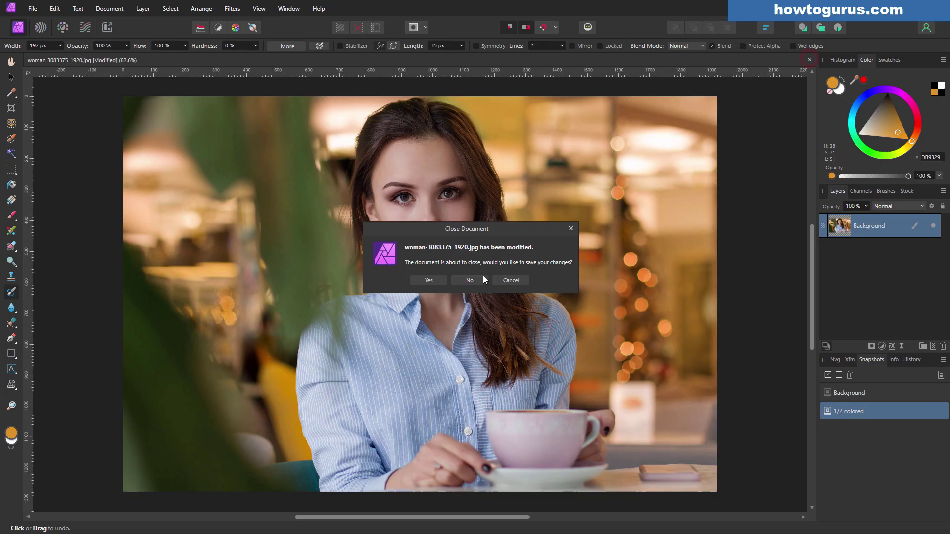
pyautogui.click(478, 281)
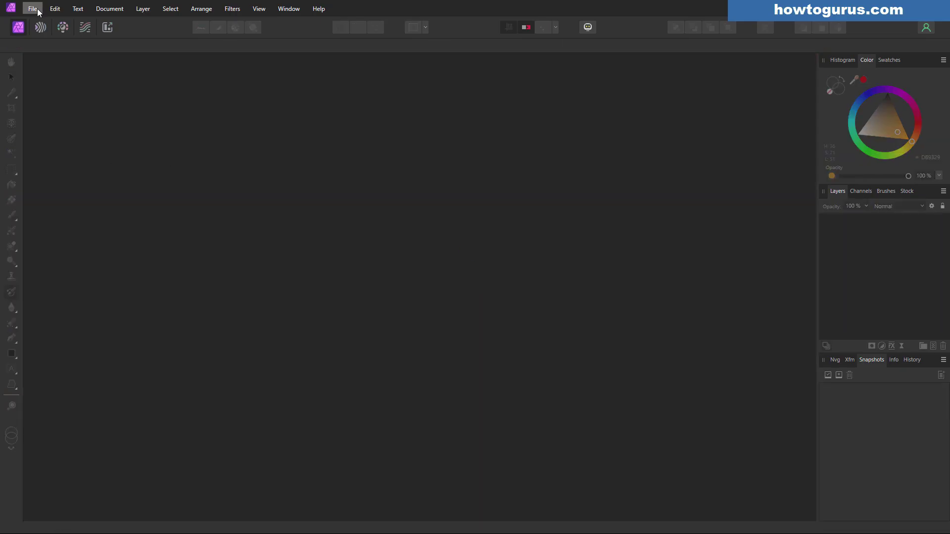
pyautogui.click(33, 9)
pyautogui.moveTo(50, 136)
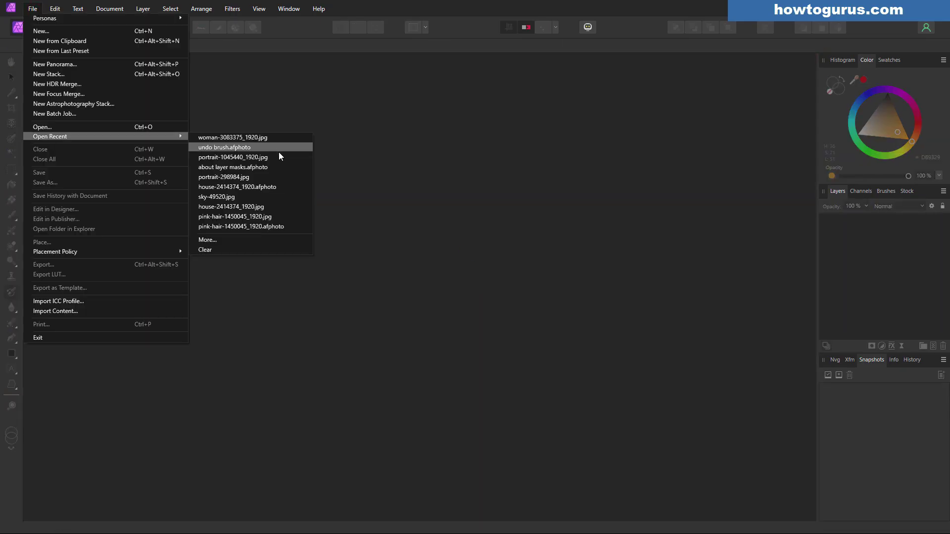
pyautogui.click(278, 152)
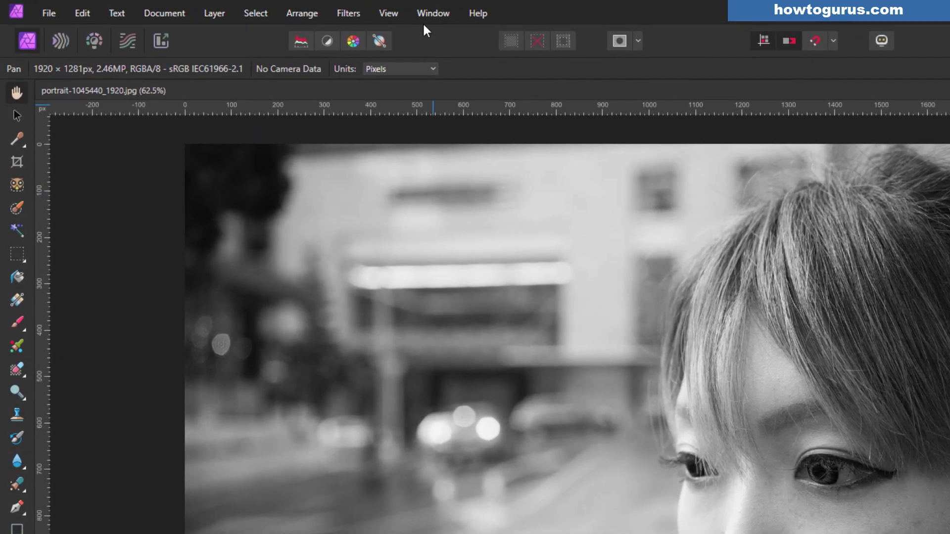
# Step: Show the Snapshots panel and add a Color Balance adjustment to the portrait
pyautogui.click(432, 14)
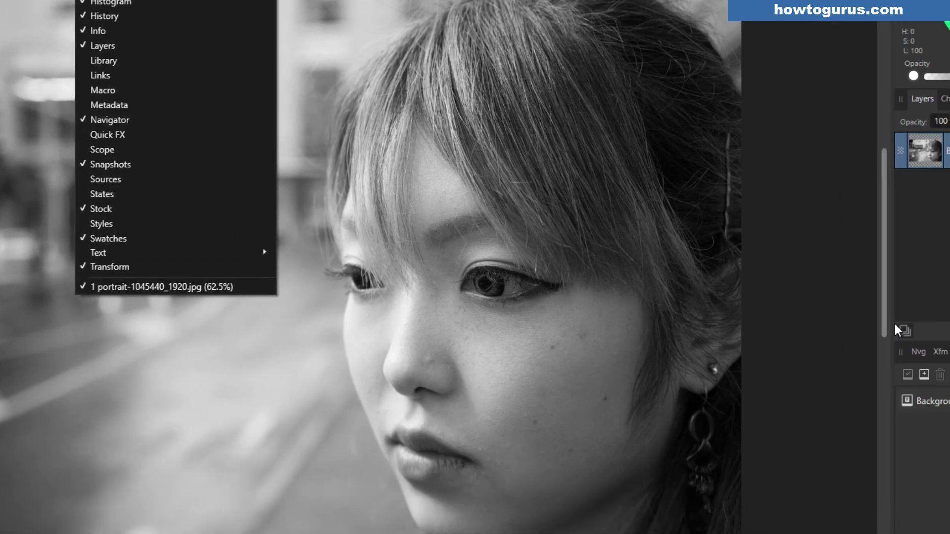
pyautogui.click(829, 272)
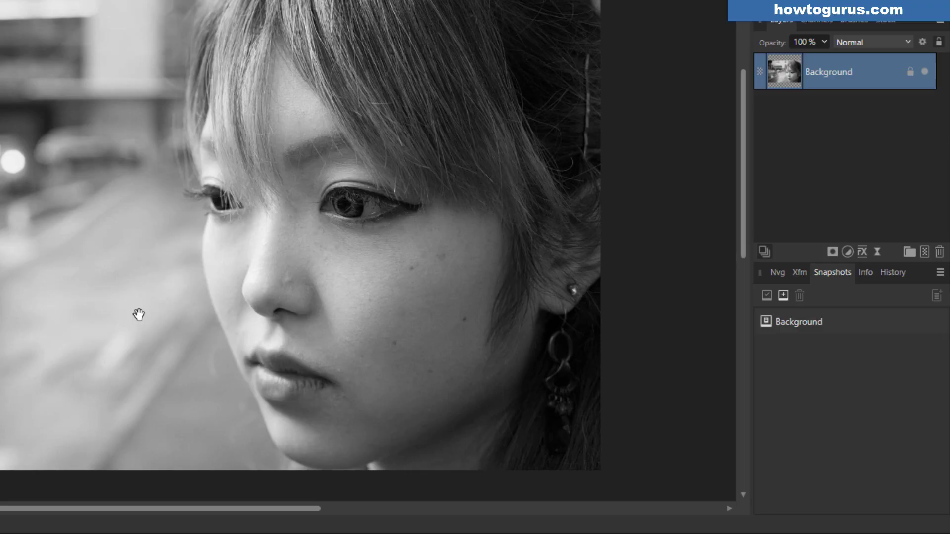
pyautogui.click(847, 253)
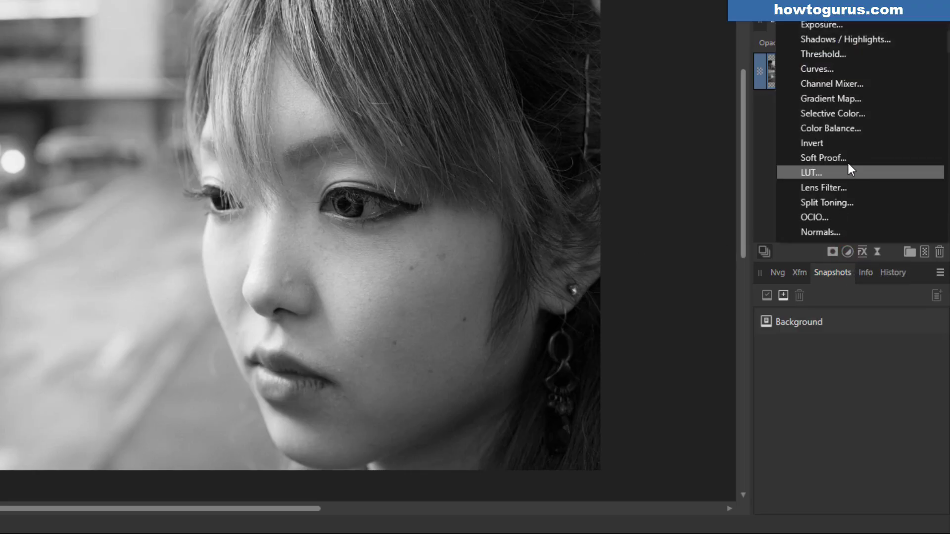
pyautogui.click(821, 128)
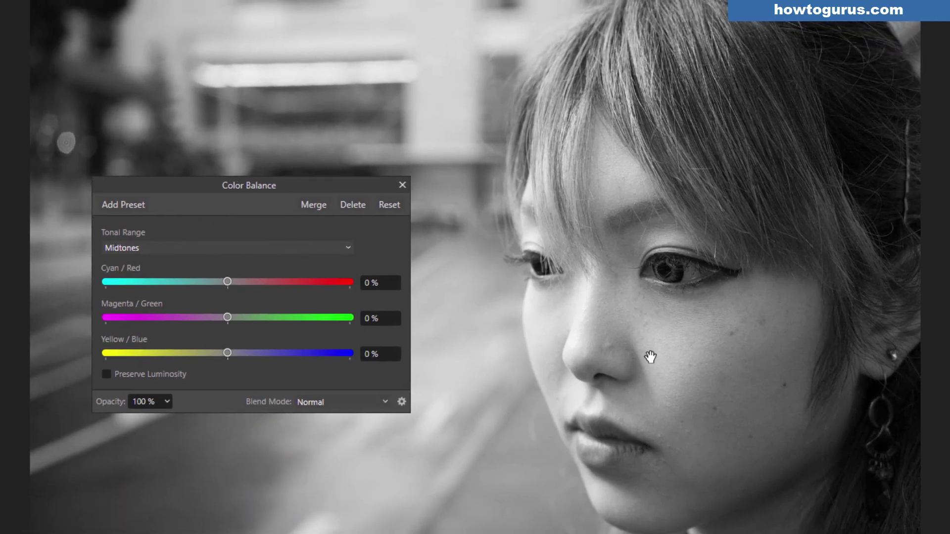
# Step: Shift the midtones toward red and yellow for a warm sepia tint
pyautogui.moveTo(227, 352); pyautogui.dragTo(146, 353)
pyautogui.moveTo(238, 282); pyautogui.dragTo(331, 286)
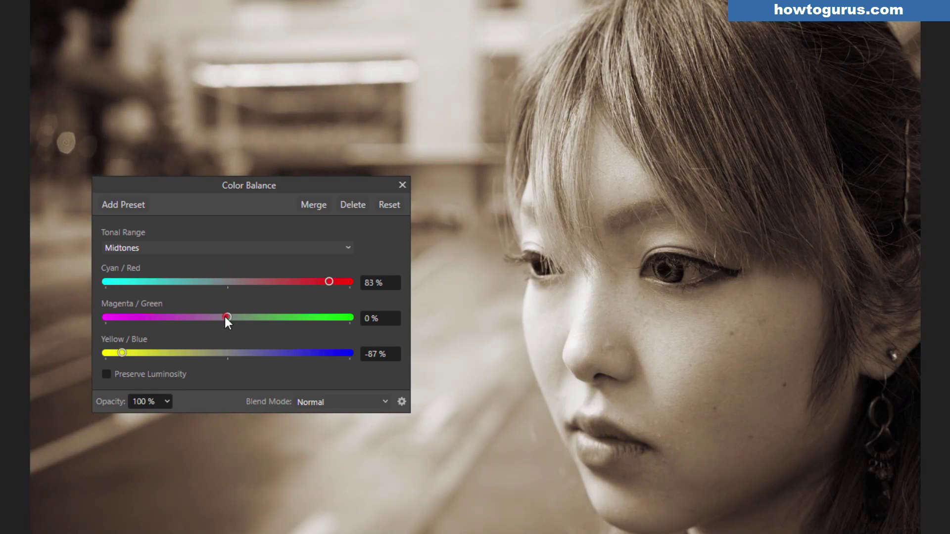
pyautogui.moveTo(227, 317)
pyautogui.mouseDown()
pyautogui.moveTo(194, 317)
pyautogui.moveTo(210, 319)
pyautogui.mouseUp()
pyautogui.moveTo(113, 355); pyautogui.dragTo(110, 354)
pyautogui.moveTo(329, 281); pyautogui.dragTo(337, 281)
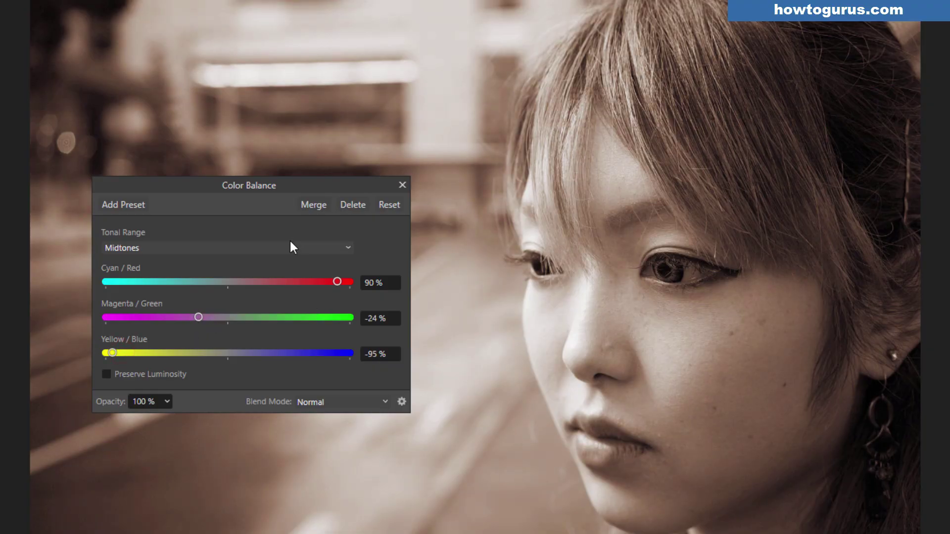
# Step: Warm the shadows subtly toward red and yellow
pyautogui.click(273, 247)
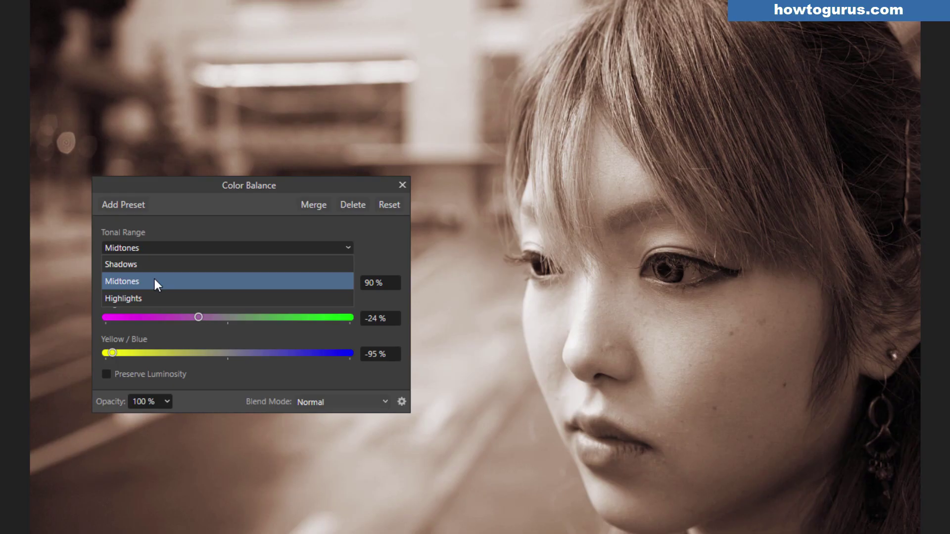
pyautogui.click(146, 260)
pyautogui.moveTo(231, 282); pyautogui.dragTo(267, 289)
pyautogui.moveTo(228, 354); pyautogui.dragTo(178, 353)
pyautogui.click(231, 317)
pyautogui.moveTo(285, 281); pyautogui.dragTo(256, 281)
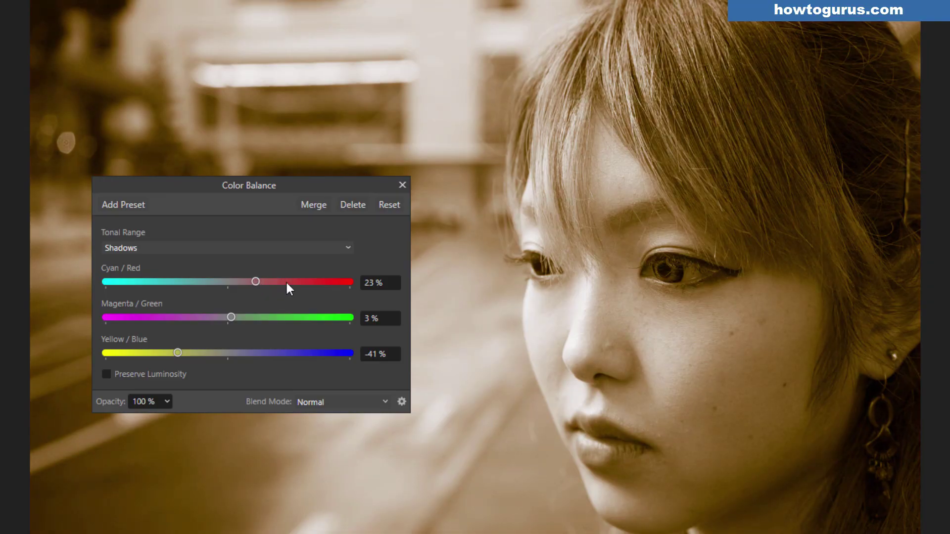
# Step: Shift the highlights toward yellow and slightly toward red
pyautogui.click(247, 249)
pyautogui.click(166, 297)
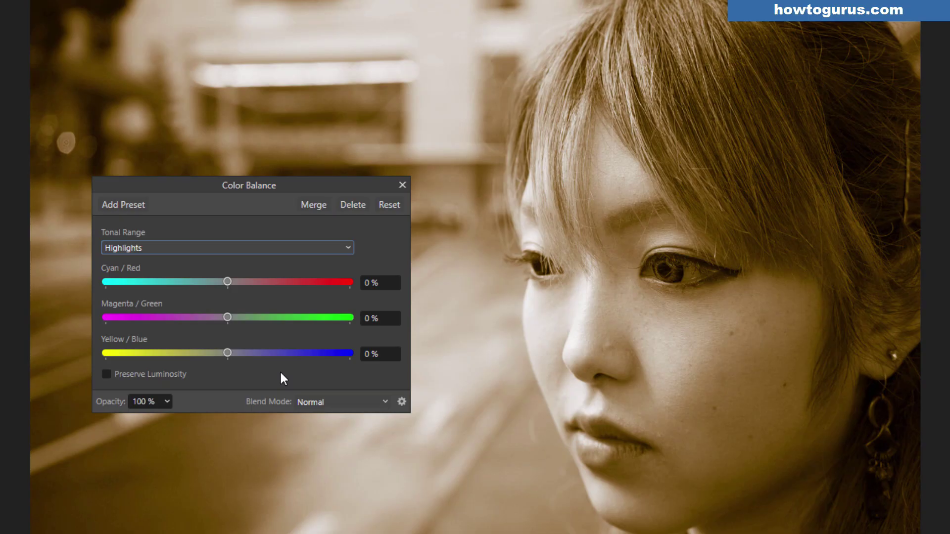
pyautogui.moveTo(228, 352); pyautogui.dragTo(188, 352)
pyautogui.moveTo(227, 283); pyautogui.dragTo(254, 286)
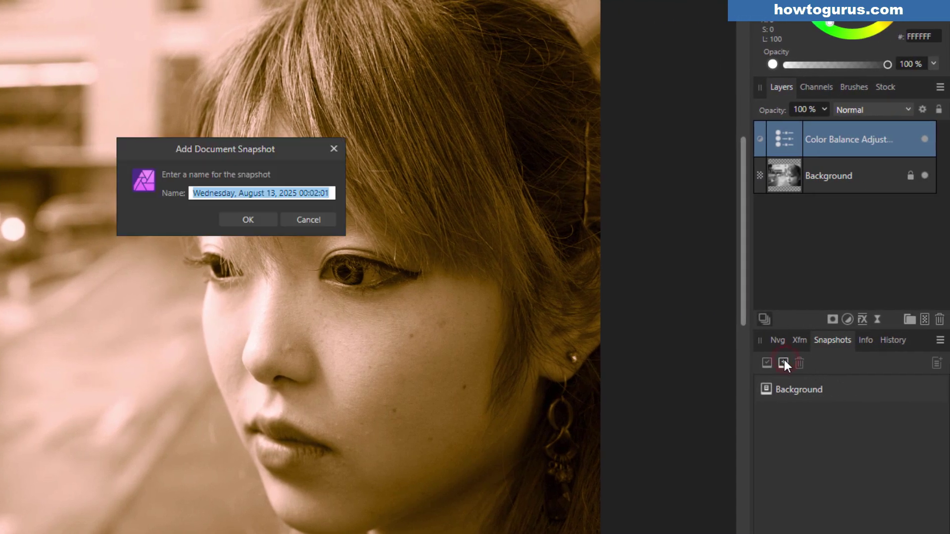
# Step: Save the sepia look as snapshot 'Sepia Tone' and select its Color Balance layer
pyautogui.write('S')
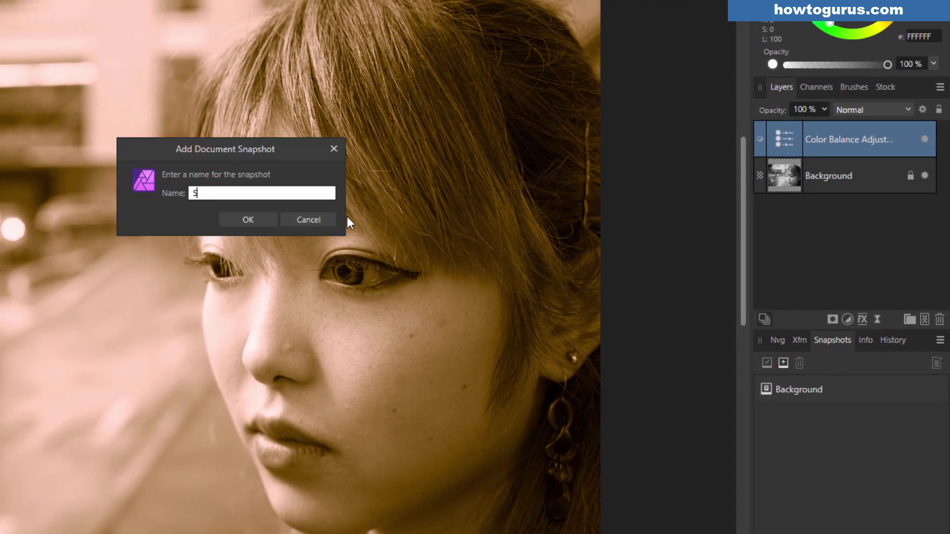
pyautogui.write('epia Tone')
pyautogui.click(248, 219)
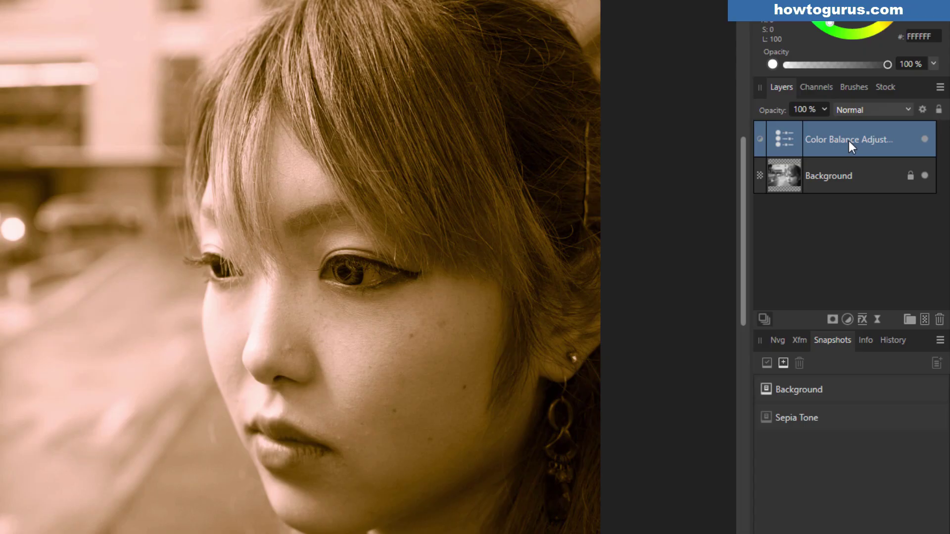
pyautogui.doubleClick(826, 143)
pyautogui.click(837, 149)
# Step: Replace the sepia Color Balance layer with a fresh Color Balance adjustment
pyautogui.click(939, 319)
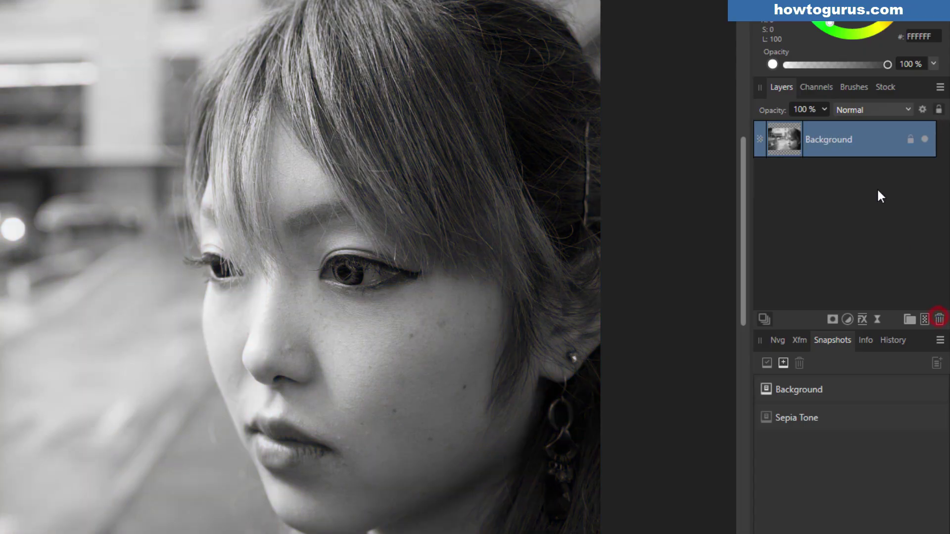
pyautogui.click(848, 319)
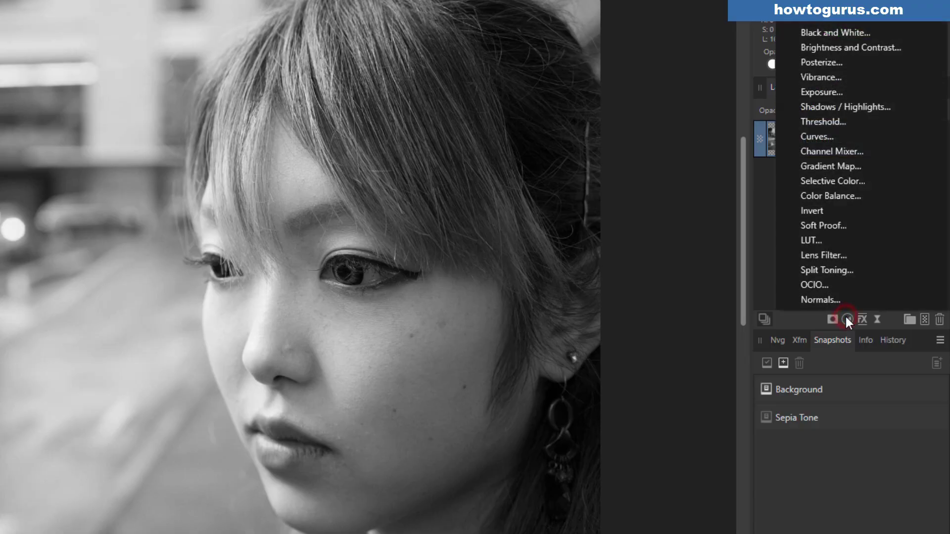
pyautogui.click(825, 195)
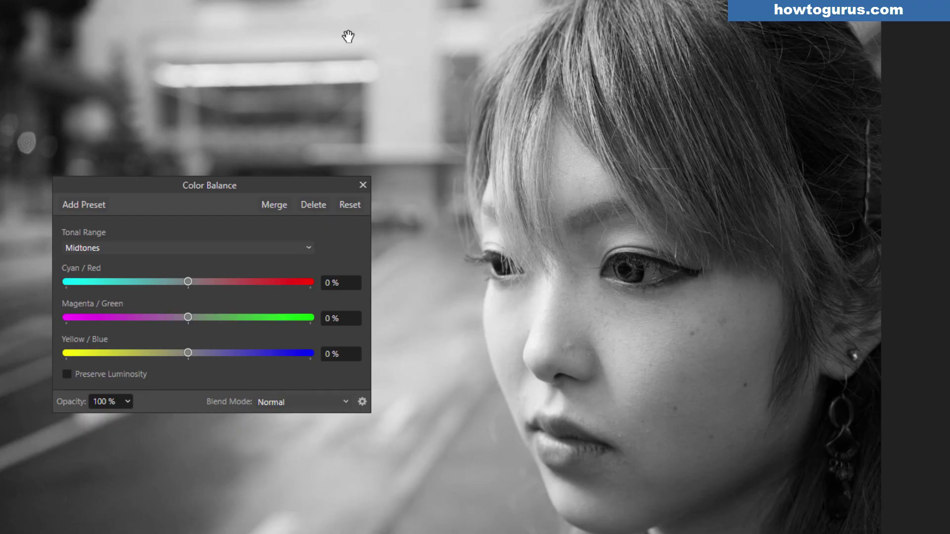
# Step: Push the midtones and shadows strongly toward cyan and toward blue
pyautogui.moveTo(186, 282); pyautogui.dragTo(66, 283)
pyautogui.moveTo(189, 352); pyautogui.dragTo(231, 354)
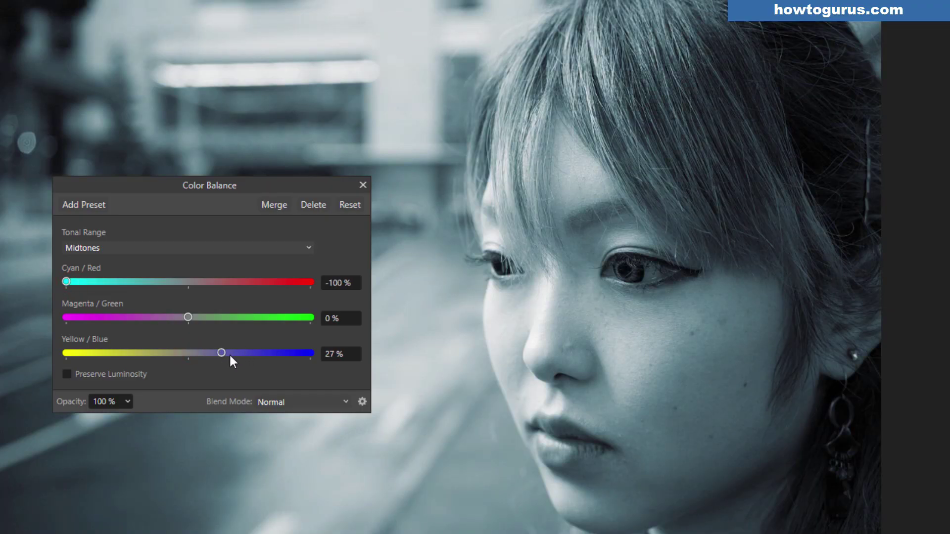
pyautogui.click(168, 248)
pyautogui.click(157, 260)
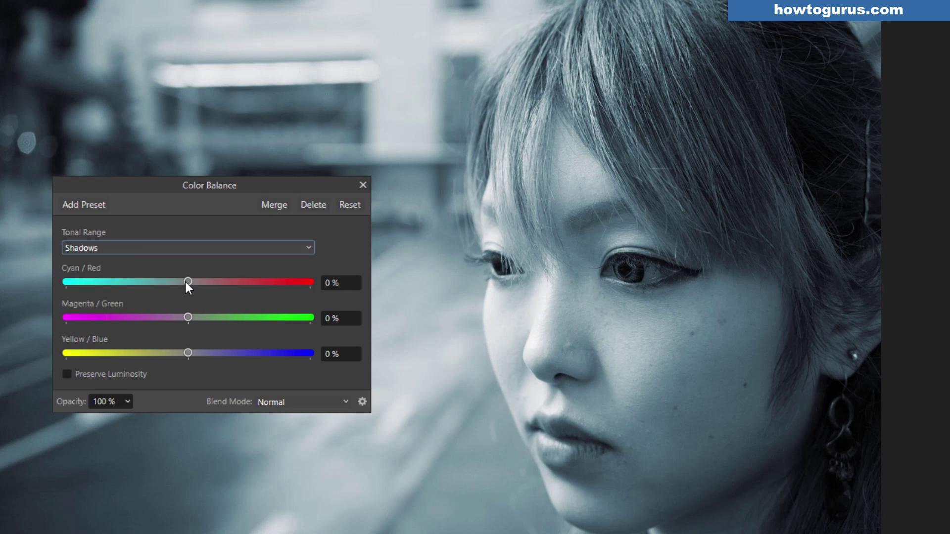
pyautogui.moveTo(187, 282); pyautogui.dragTo(98, 282)
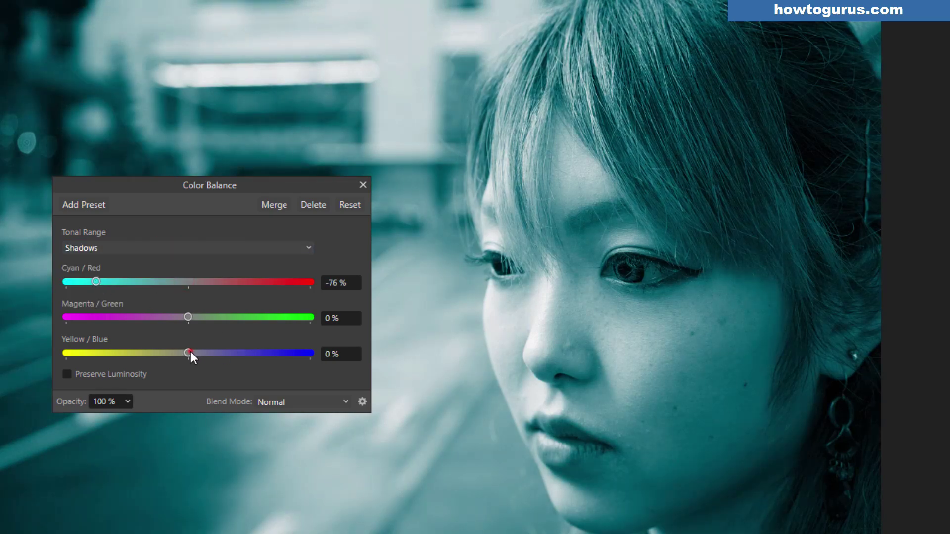
pyautogui.moveTo(189, 353); pyautogui.dragTo(257, 353)
# Step: Shift the highlights toward cyan and slightly toward blue
pyautogui.click(211, 248)
pyautogui.click(114, 298)
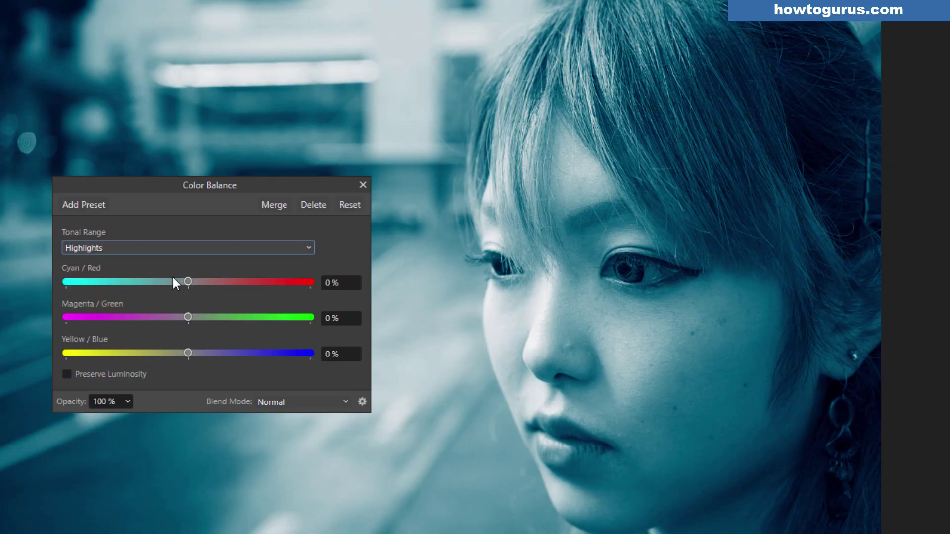
pyautogui.moveTo(188, 282); pyautogui.dragTo(119, 283)
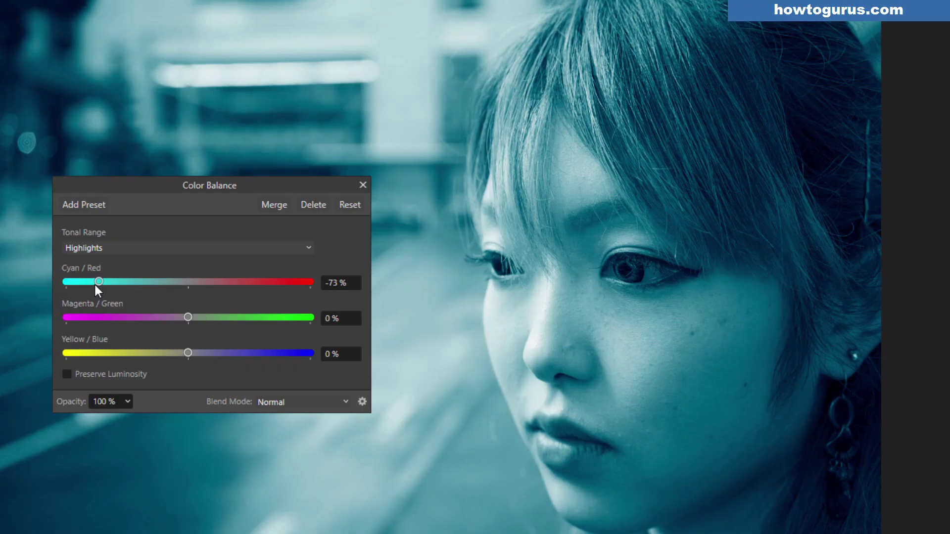
pyautogui.moveTo(192, 352)
pyautogui.mouseDown()
pyautogui.moveTo(228, 352)
pyautogui.moveTo(210, 356)
pyautogui.mouseUp()
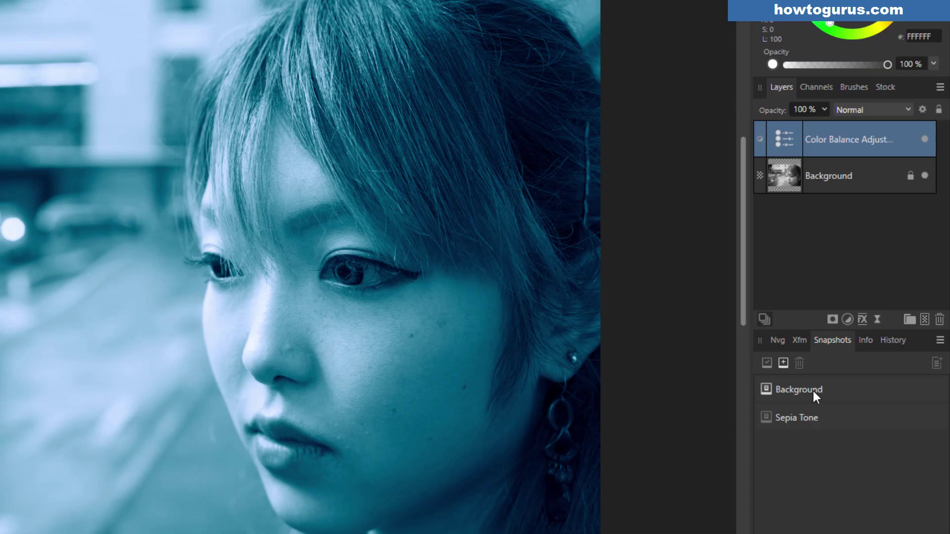
# Step: Add a document snapshot named 'Cyan' capturing the cyan-blue look
pyautogui.click(783, 364)
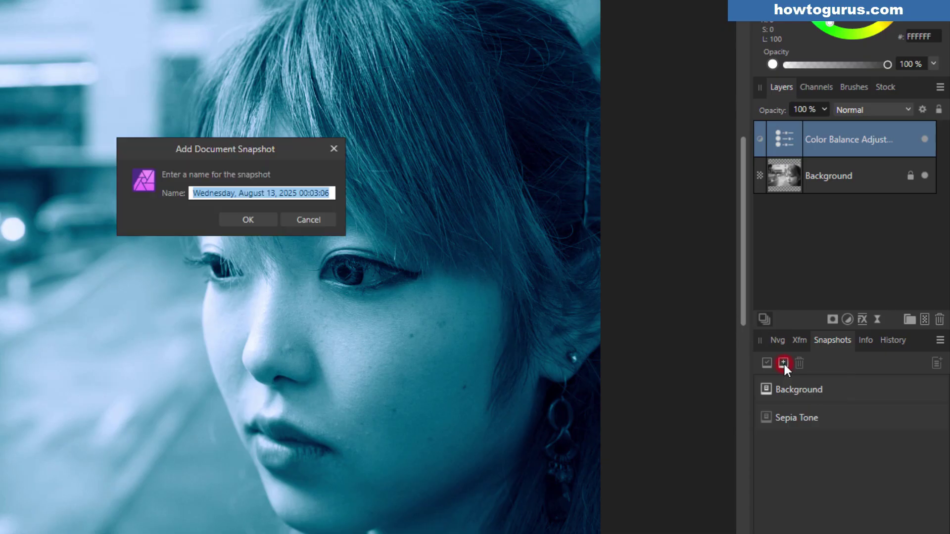
pyautogui.write('Cyan')
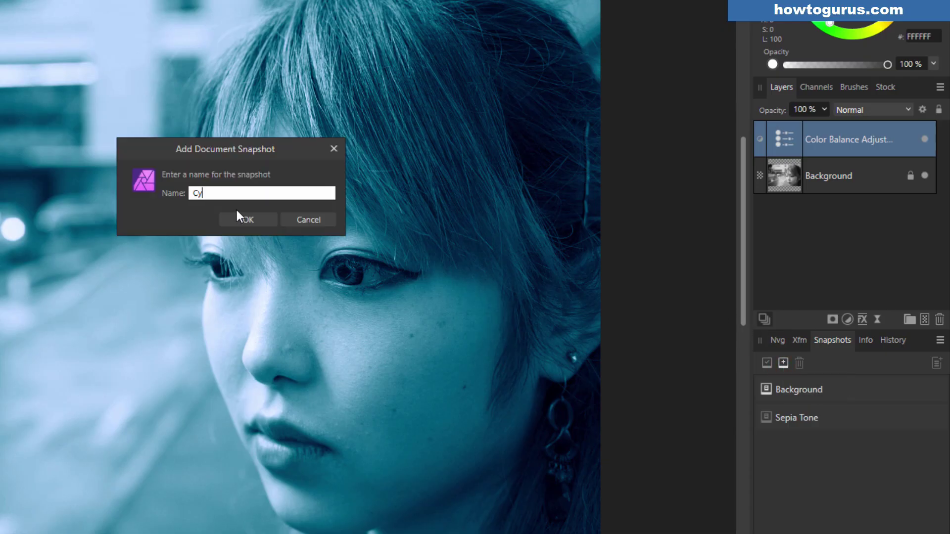
pyautogui.click(243, 219)
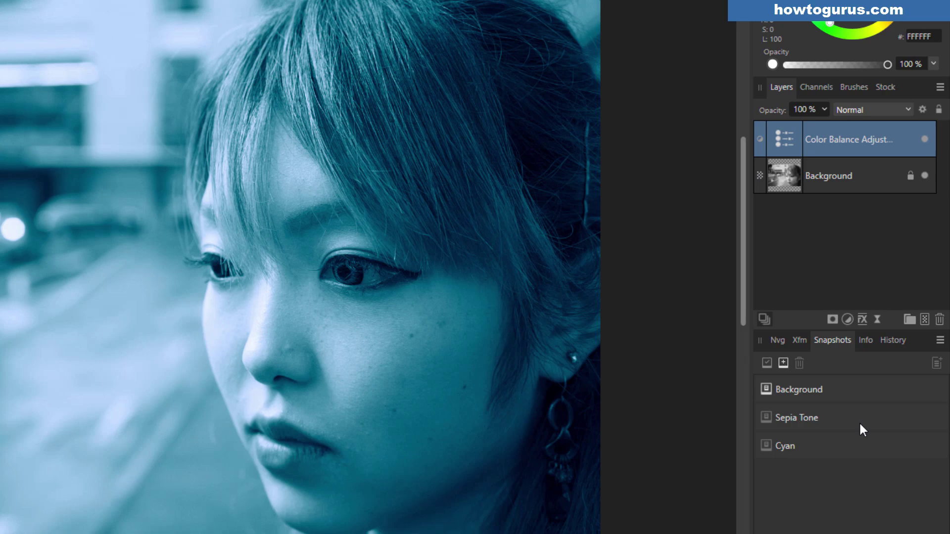
pyautogui.click(829, 388)
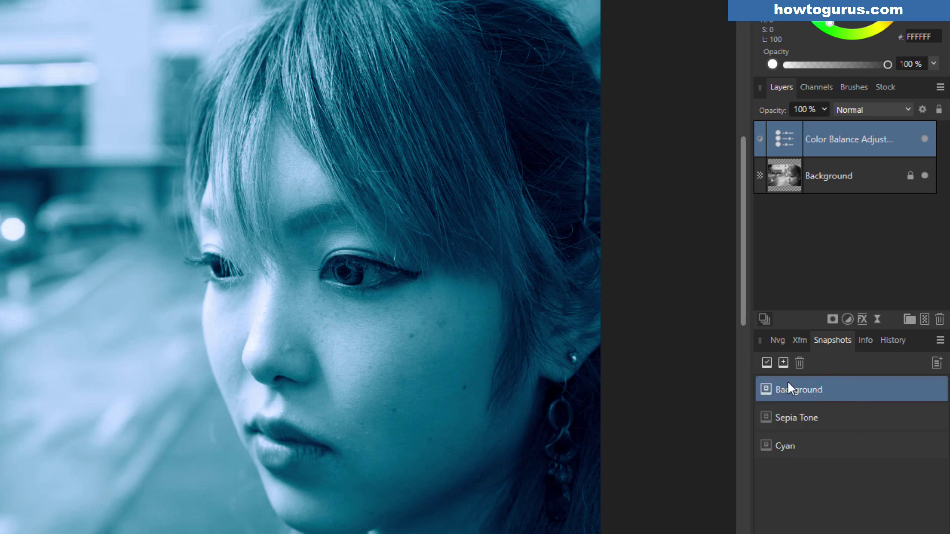
pyautogui.click(767, 363)
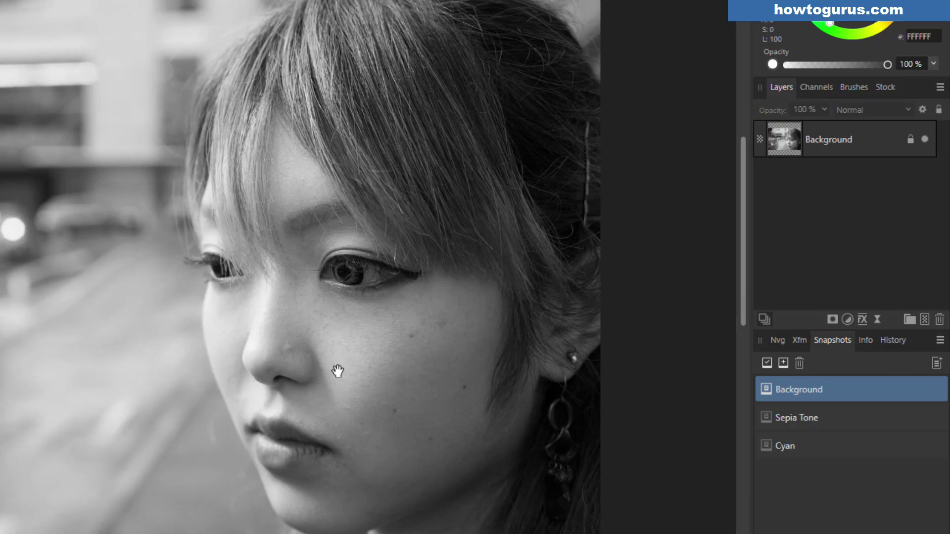
pyautogui.click(831, 444)
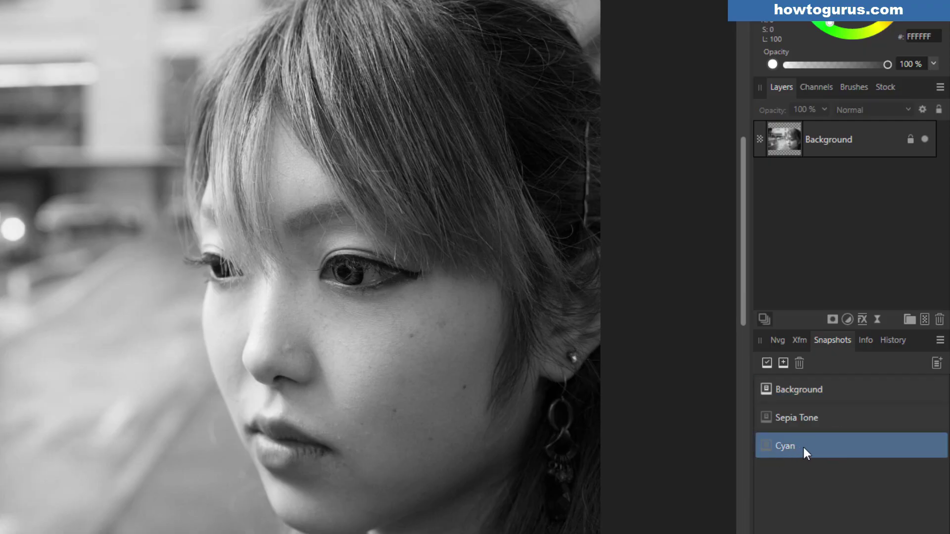
pyautogui.click(767, 363)
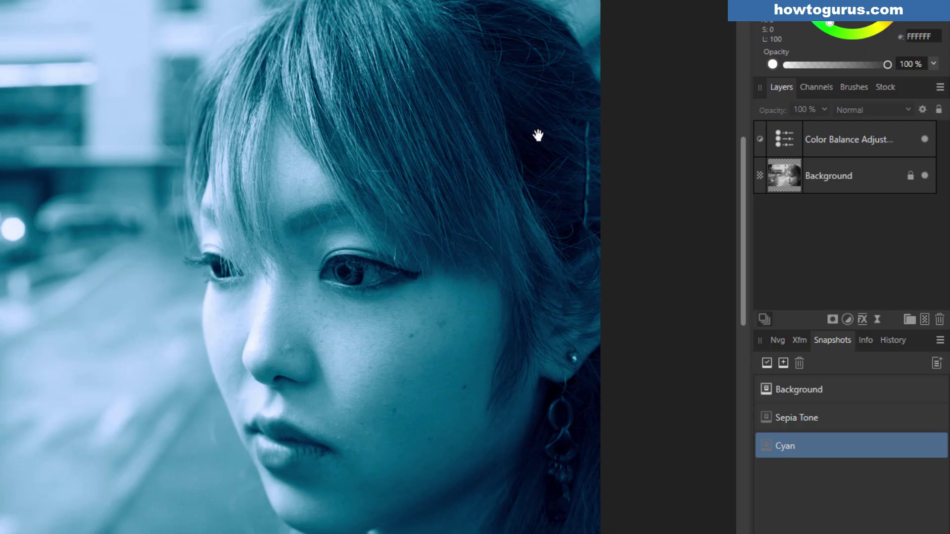
# Step: Set the Sepia Tone snapshot as the Undo Brush source and target the Background layer
pyautogui.click(838, 420)
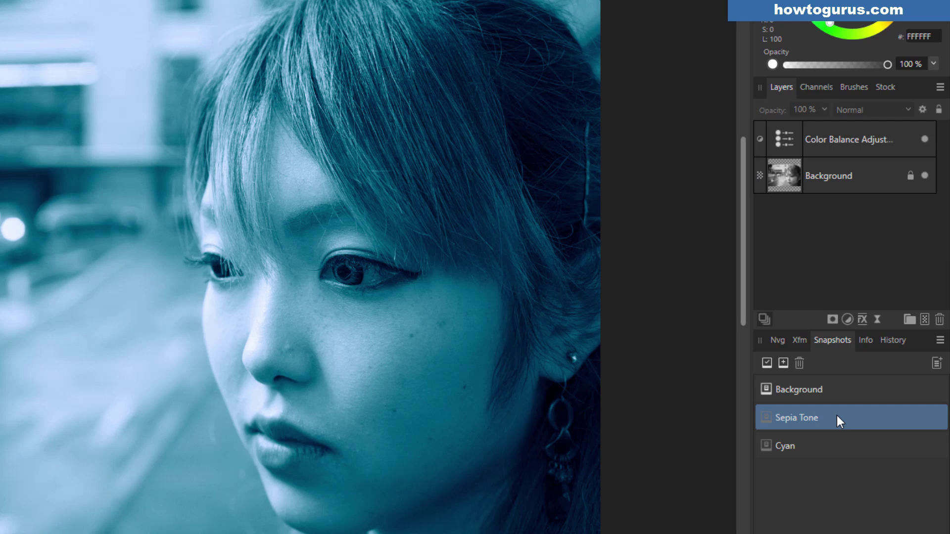
pyautogui.click(765, 418)
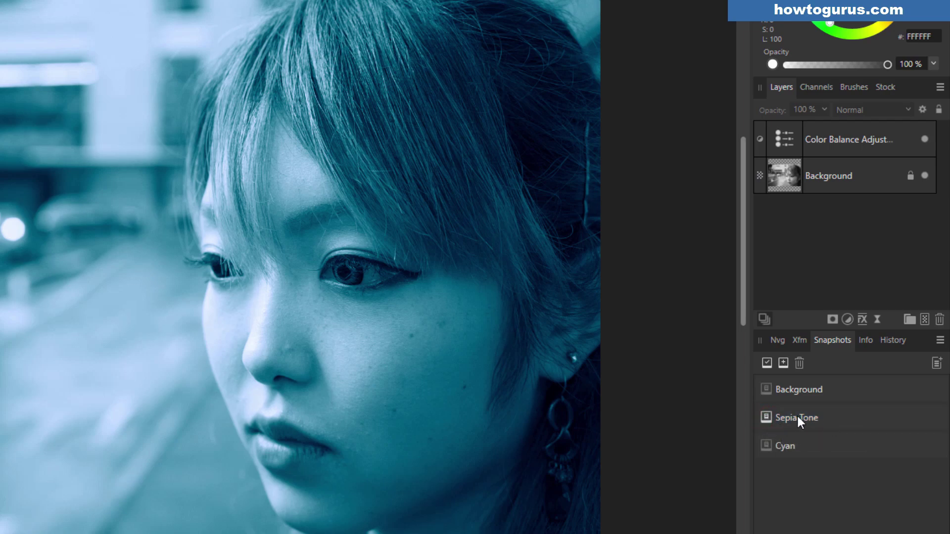
pyautogui.click(840, 191)
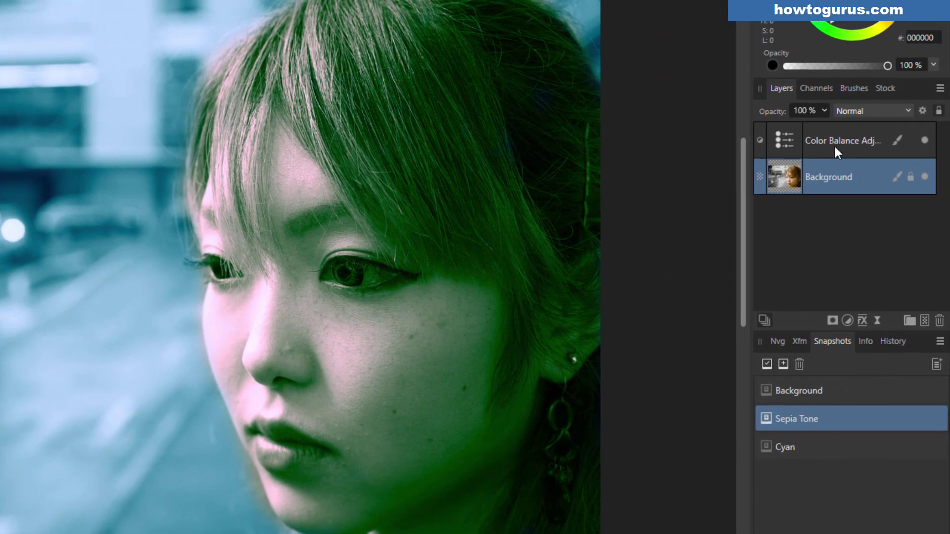
# Step: Set the Color Balance midtones to Cyan/Red -100% and Yellow/Blue 36%
pyautogui.click(834, 144)
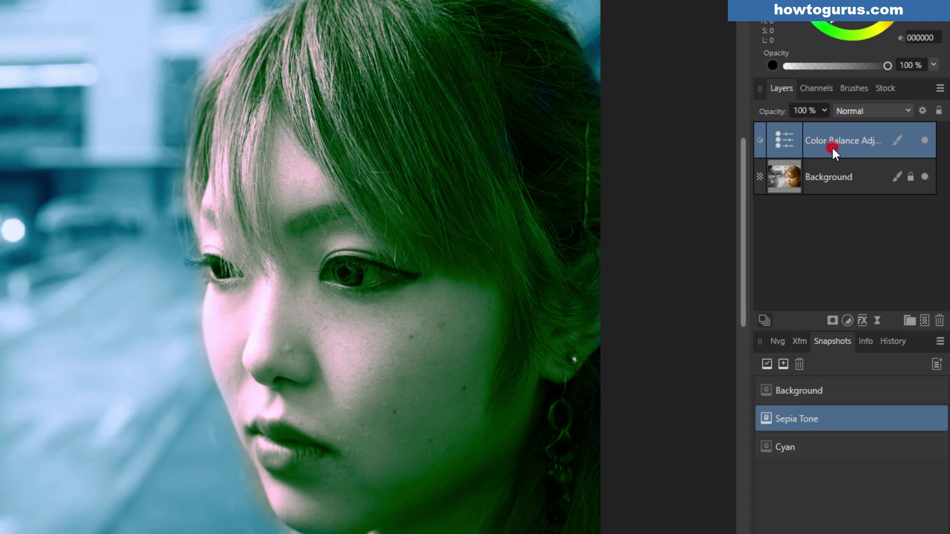
pyautogui.click(792, 140)
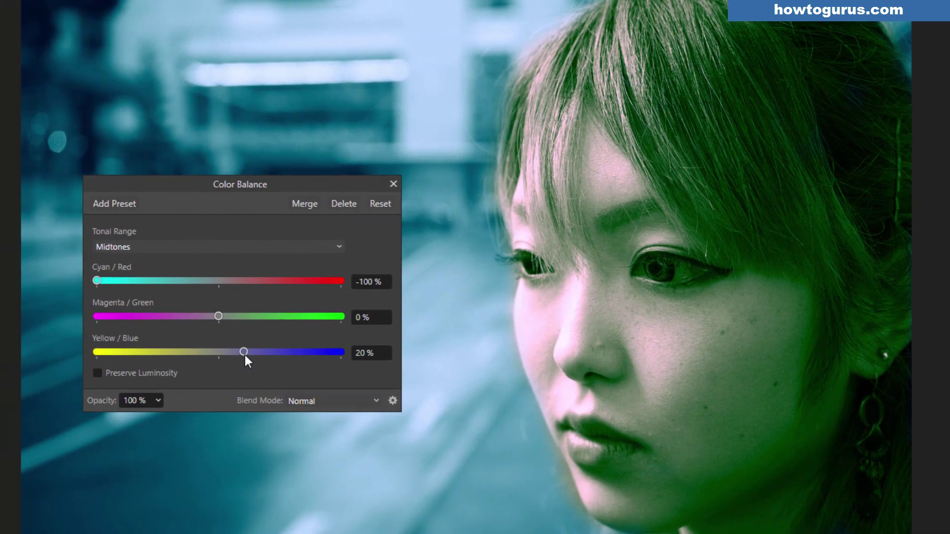
pyautogui.hotkey('ctrl', 'z')
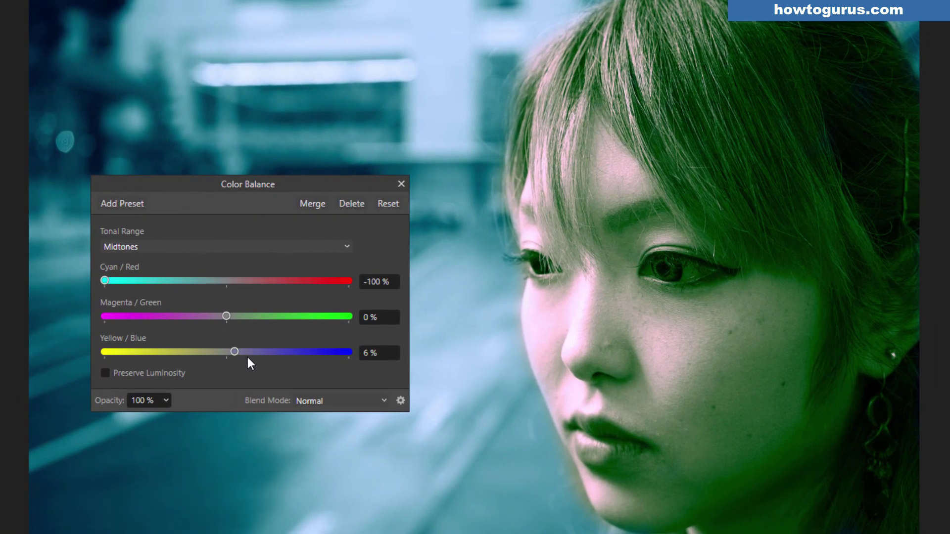
pyautogui.hotkey('ctrl', 'shift', 'z')
pyautogui.hotkey('ctrl', 'z')
pyautogui.moveTo(104, 281); pyautogui.dragTo(179, 283)
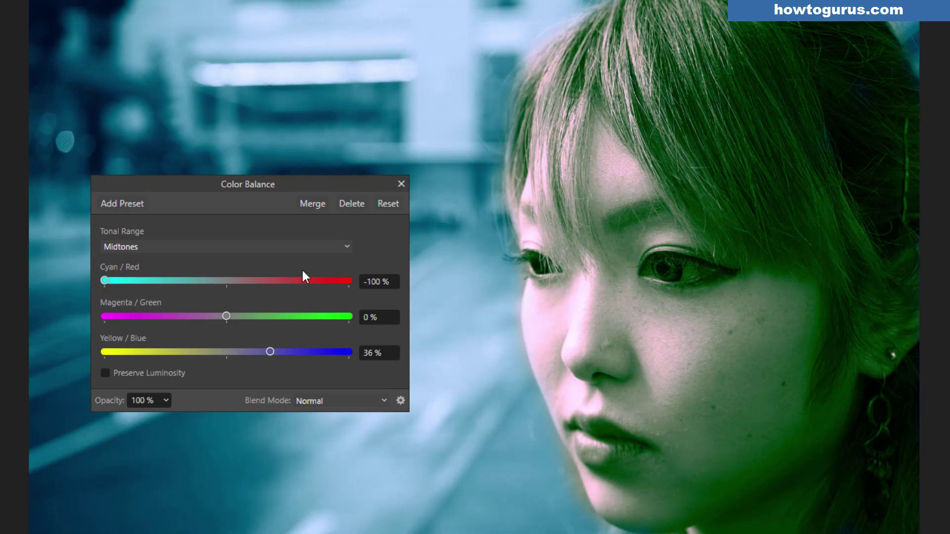
# Step: Set the shadows to Cyan/Red -11%, Magenta/Green -7% and Yellow/Blue 16%, then close the settings
pyautogui.click(294, 245)
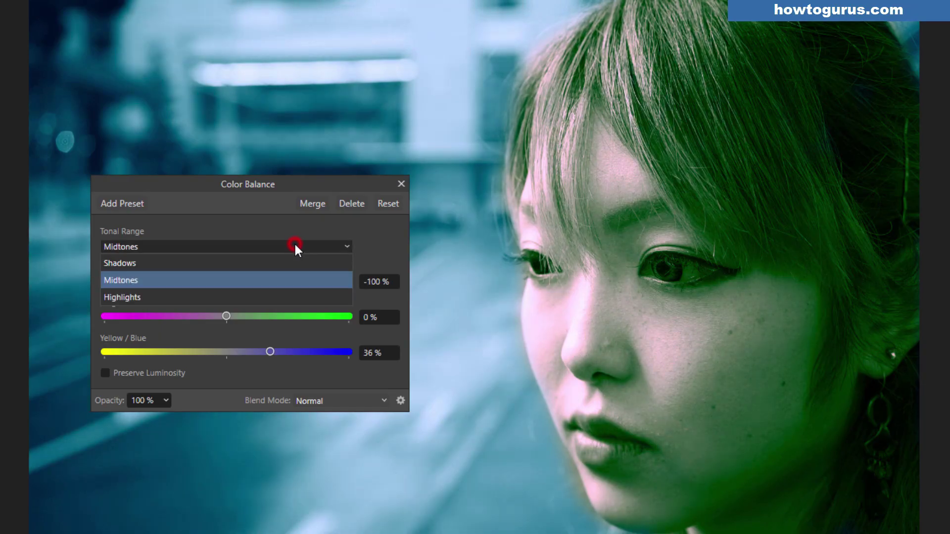
pyautogui.click(194, 264)
pyautogui.click(295, 352)
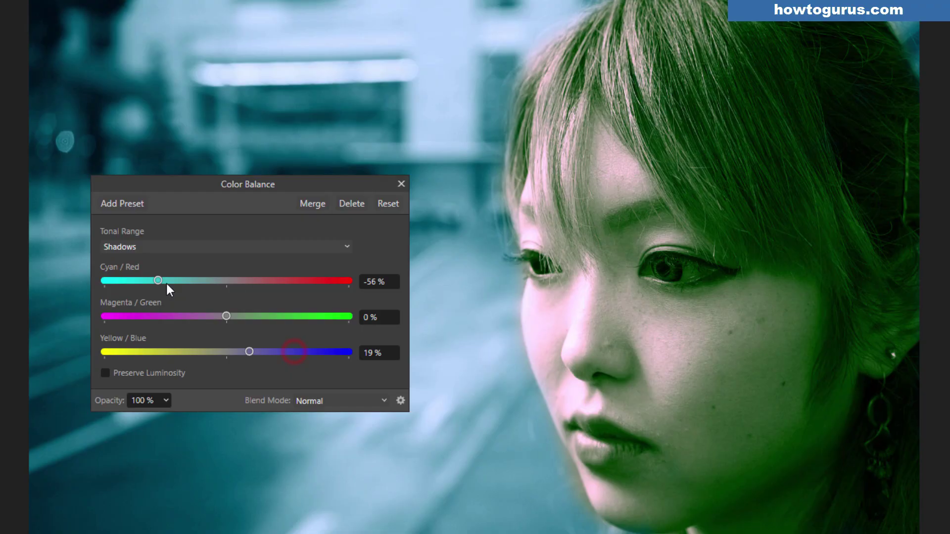
pyautogui.moveTo(167, 285); pyautogui.dragTo(205, 282)
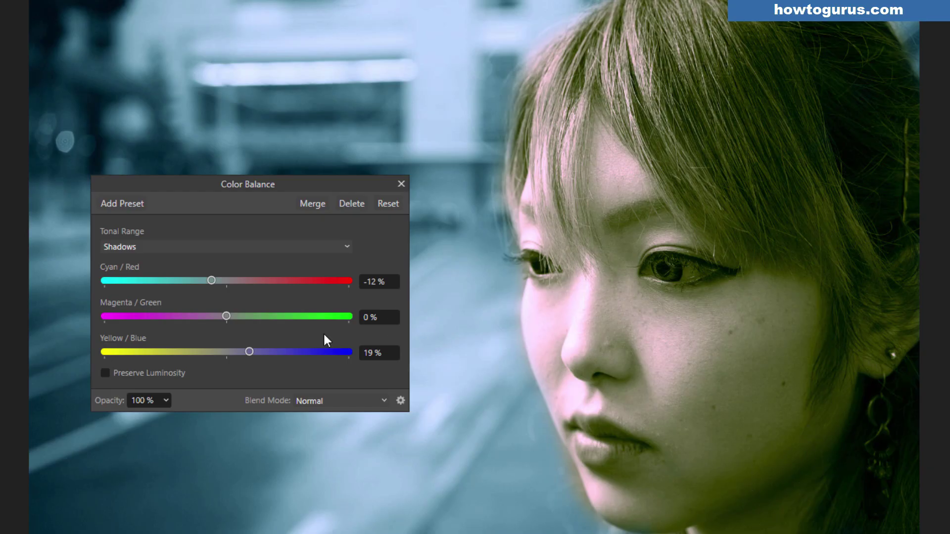
pyautogui.moveTo(213, 280); pyautogui.dragTo(213, 280)
pyautogui.moveTo(249, 352)
pyautogui.mouseDown()
pyautogui.moveTo(286, 352)
pyautogui.moveTo(206, 351)
pyautogui.moveTo(254, 352)
pyautogui.moveTo(217, 355)
pyautogui.moveTo(245, 352)
pyautogui.mouseUp()
pyautogui.moveTo(226, 316); pyautogui.dragTo(217, 317)
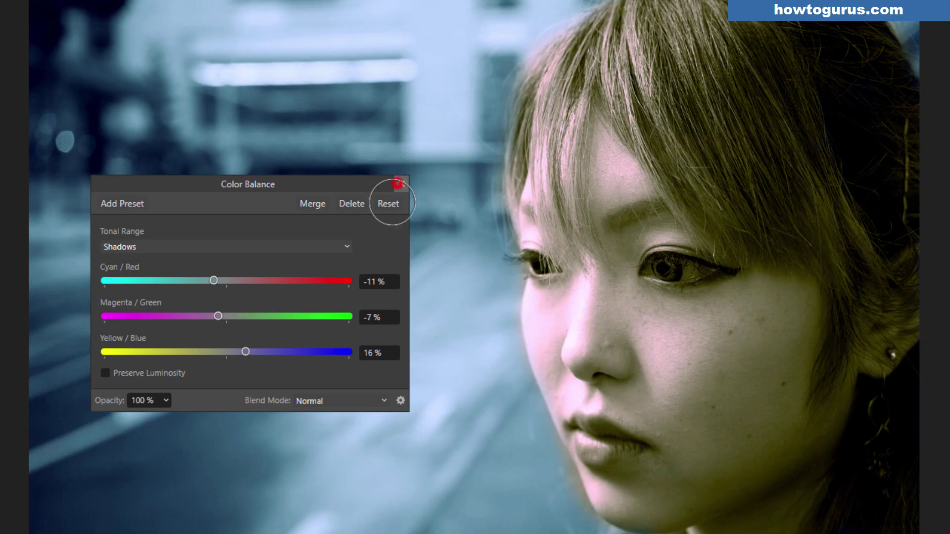
pyautogui.click(401, 184)
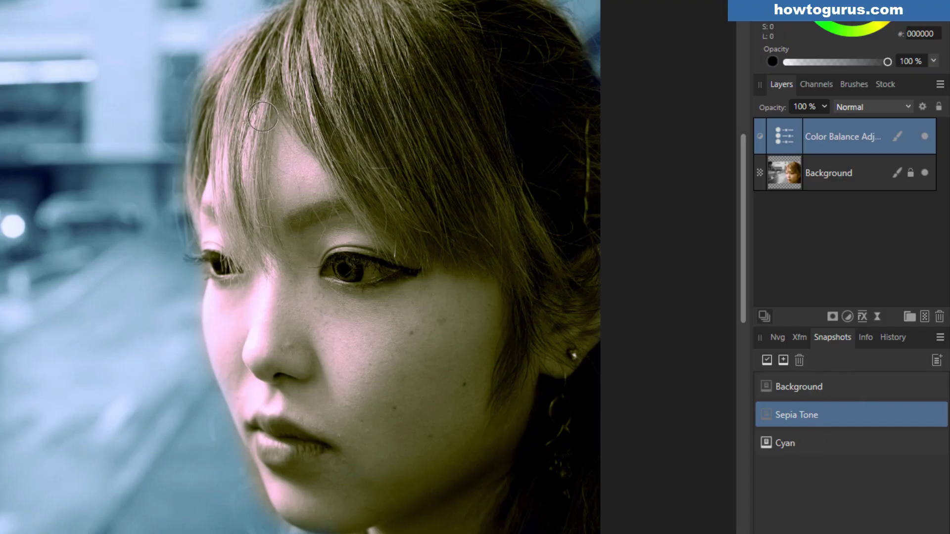
# Step: On the Background layer, compare the Sepia Tone, Background and Cyan snapshots and make Cyan the Undo Brush source
pyautogui.click(837, 184)
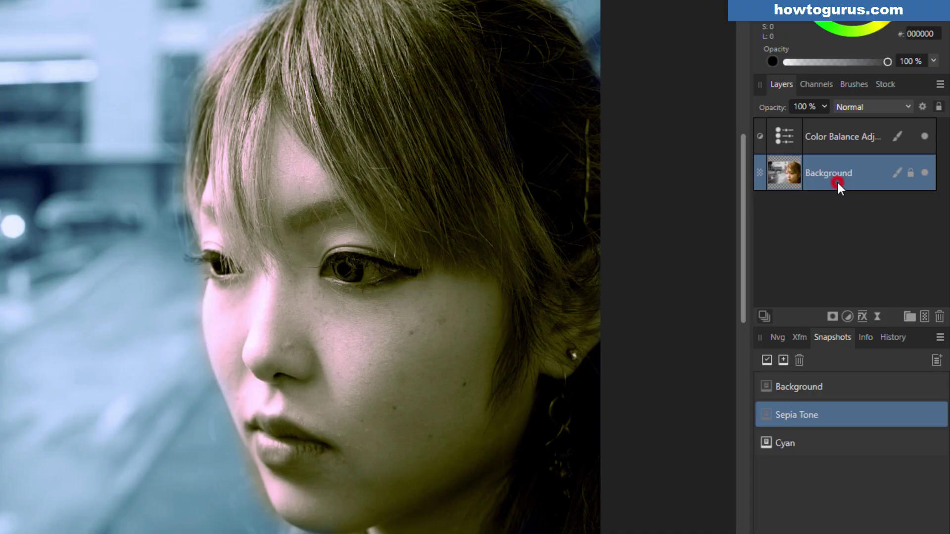
pyautogui.click(835, 148)
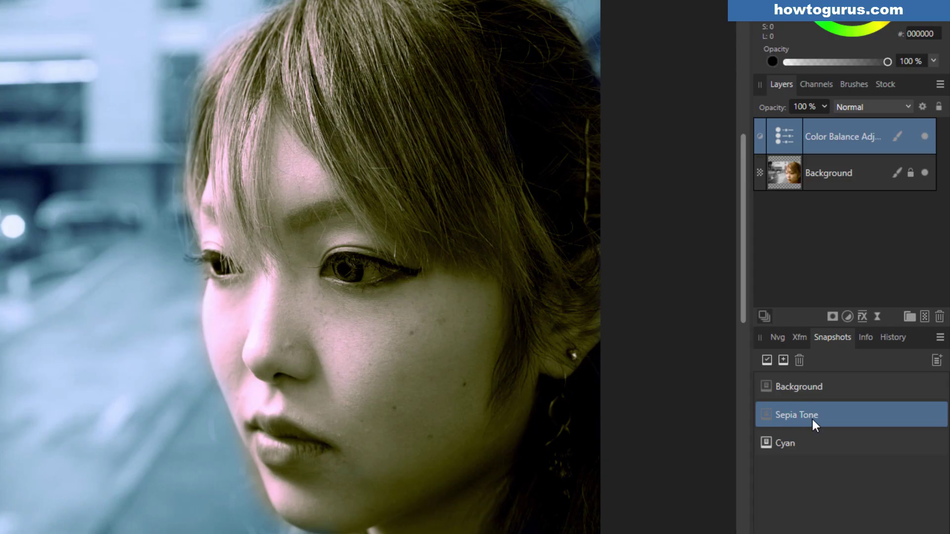
pyautogui.click(837, 181)
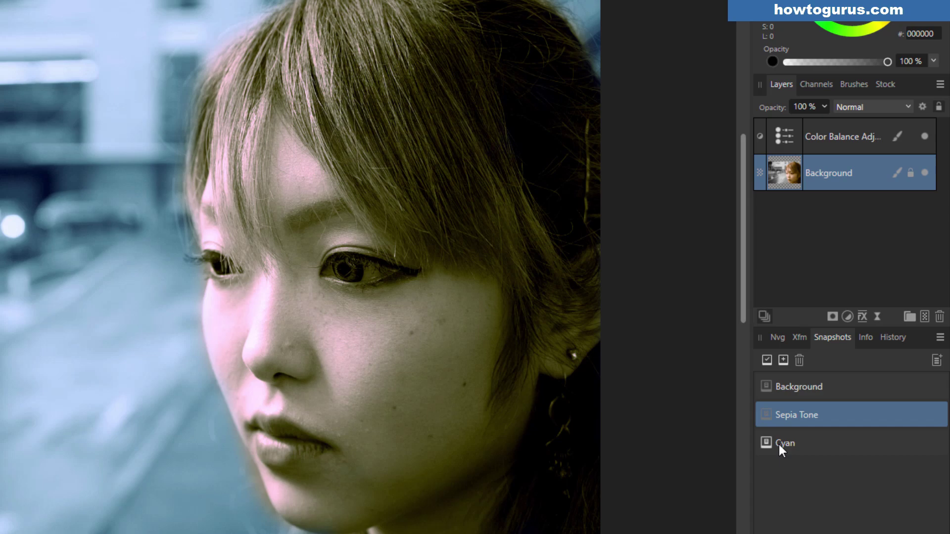
pyautogui.click(767, 416)
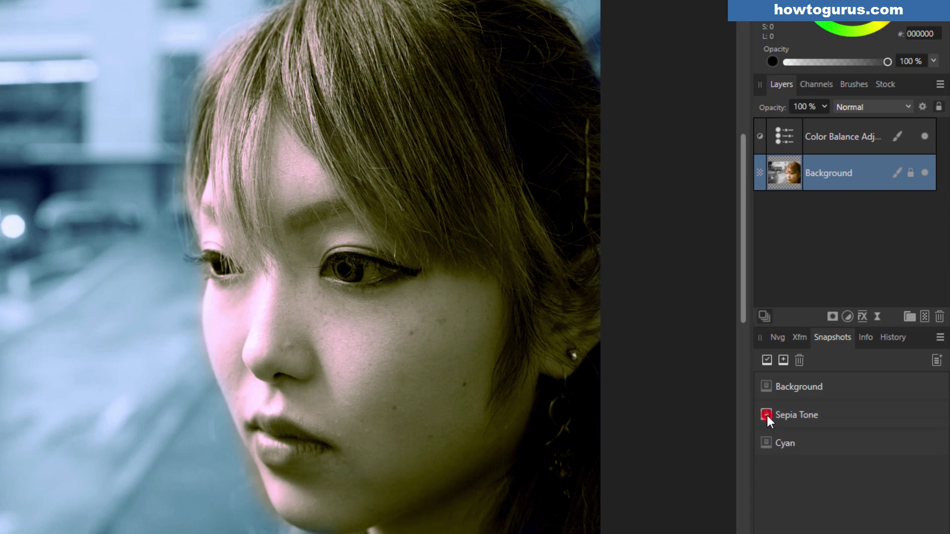
pyautogui.click(767, 442)
pyautogui.click(766, 387)
pyautogui.click(767, 442)
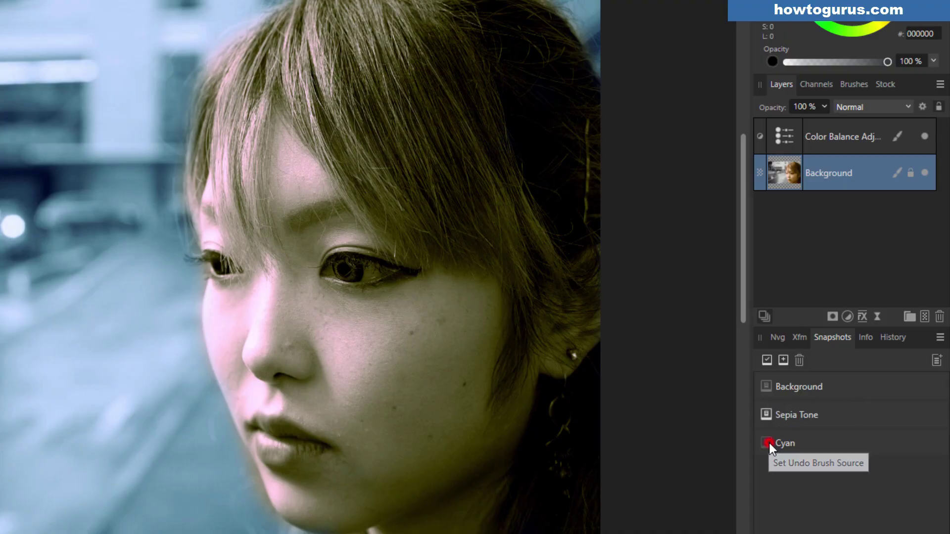
pyautogui.click(793, 415)
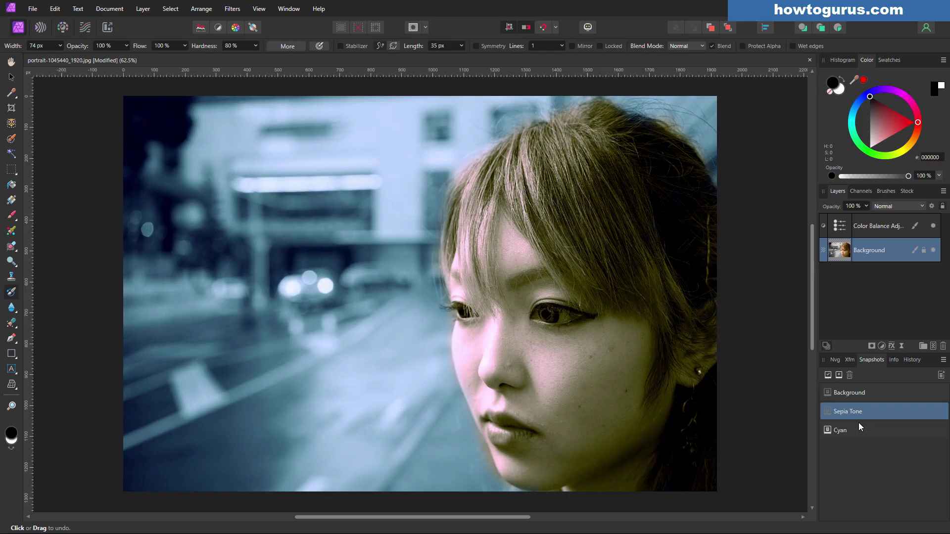
pyautogui.click(859, 426)
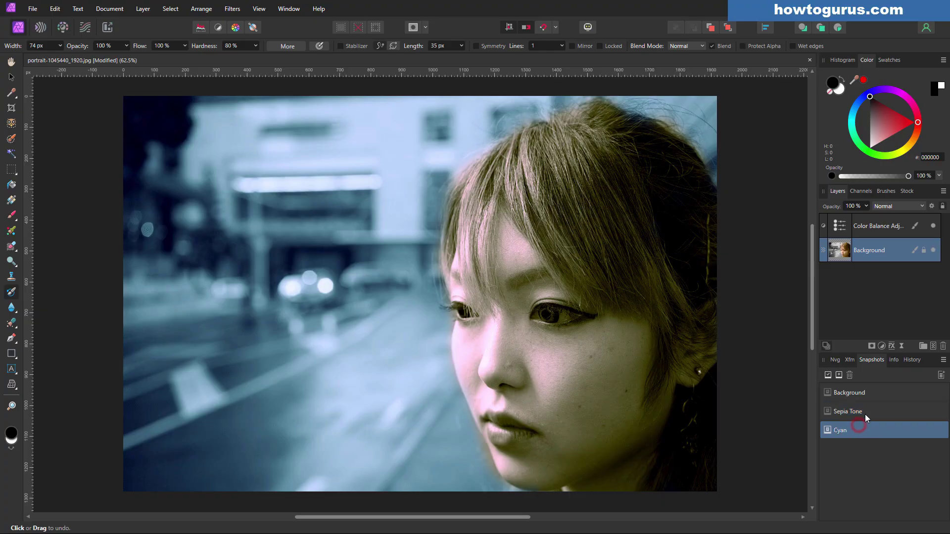
pyautogui.click(864, 414)
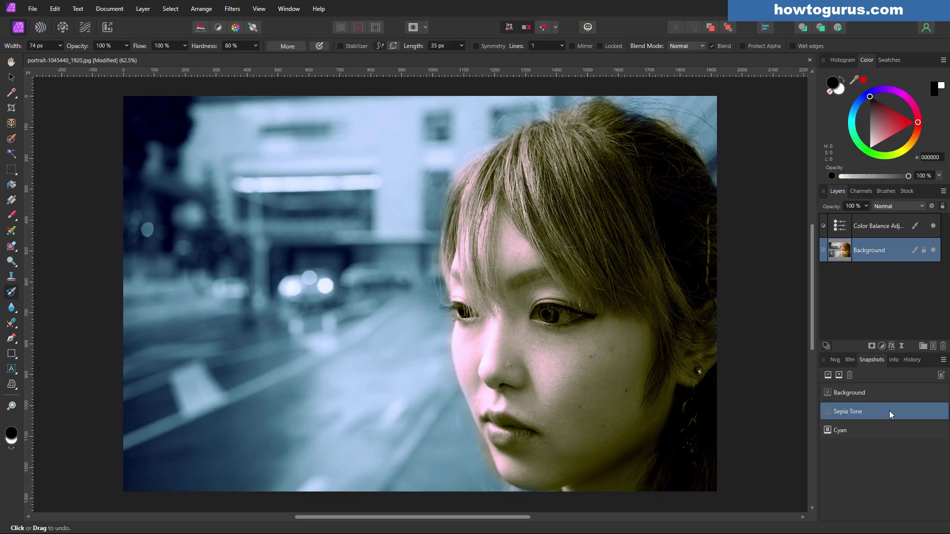
pyautogui.click(941, 376)
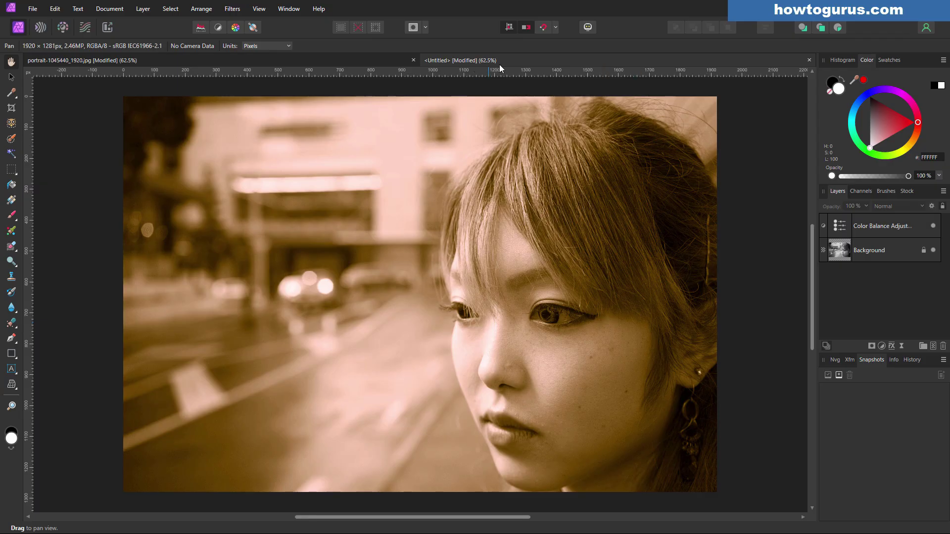
pyautogui.moveTo(503, 63); pyautogui.dragTo(506, 107)
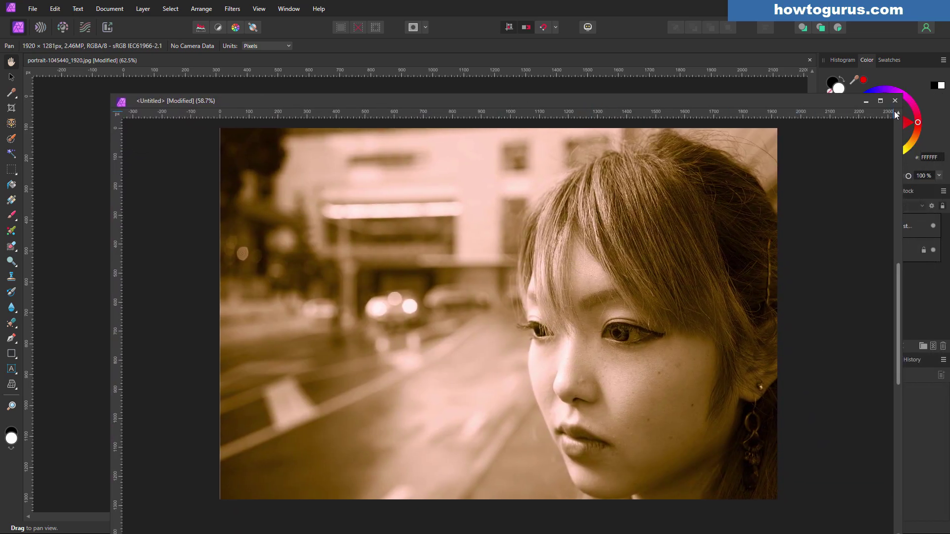
pyautogui.click(894, 101)
pyautogui.click(482, 280)
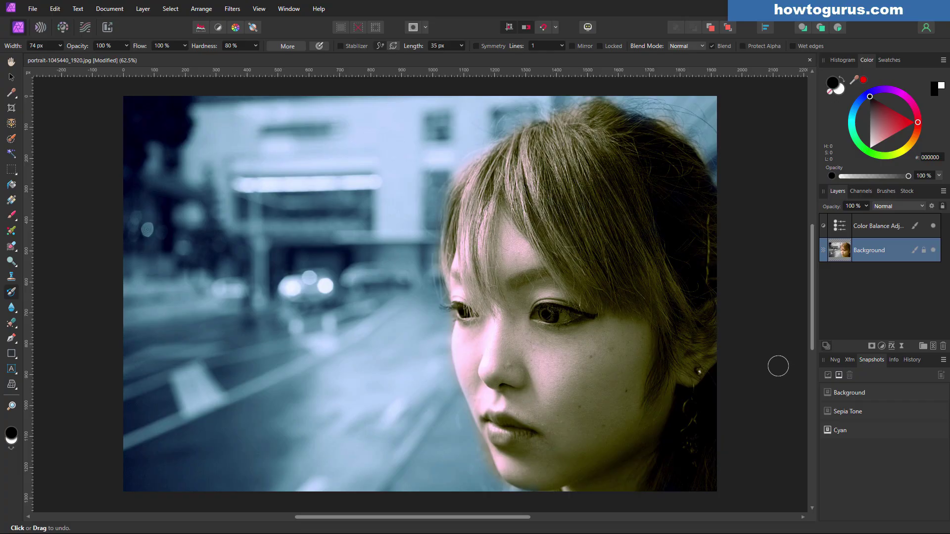
# Step: Switch to the Move Tool with the V shortcut
pyautogui.press('v')
pyautogui.click(102, 316)
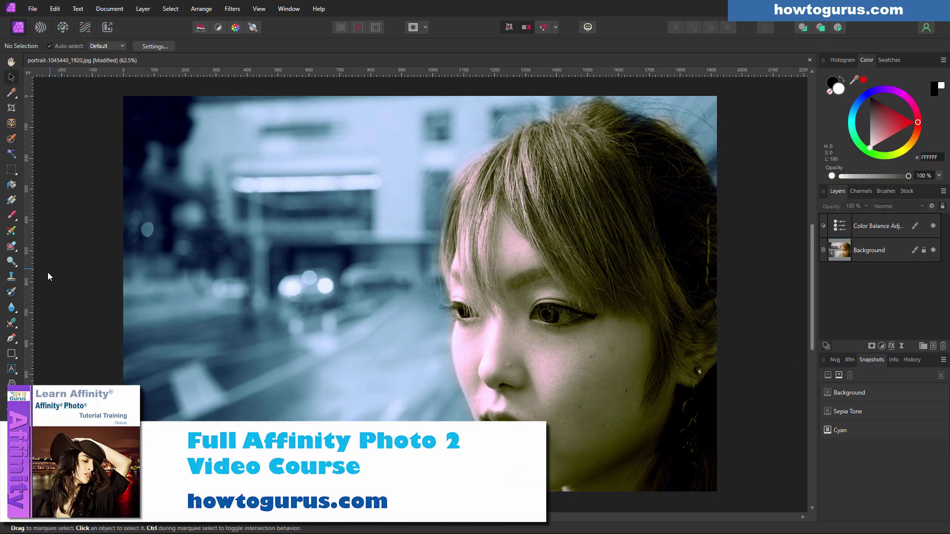